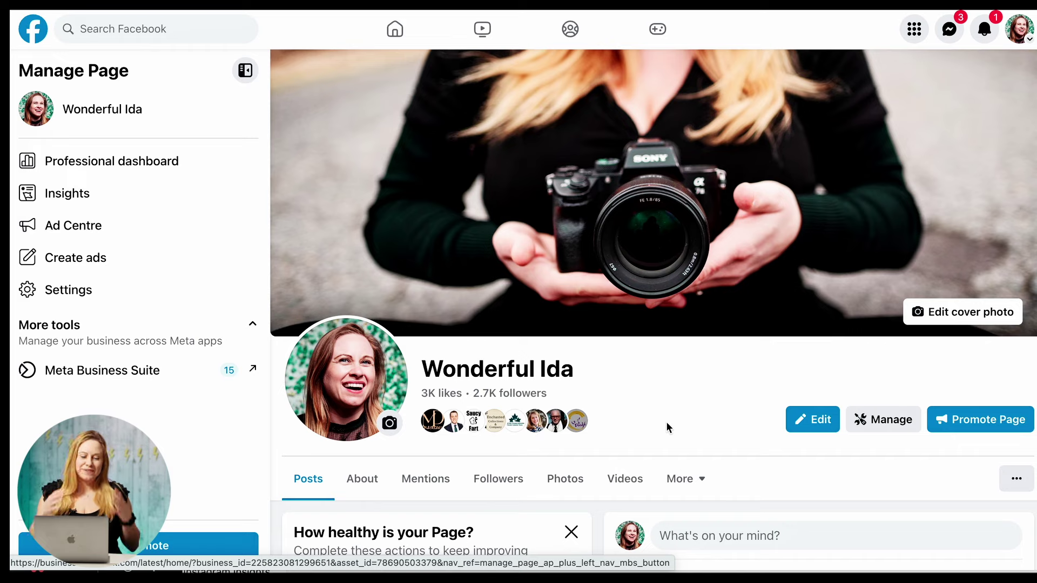
Step: Open Meta Business Suite from the Facebook sidebar and start a new reel
{"action": "scroll", "coordinate": [220, 383], "scroll_direction": "down", "scroll_amount": 3}
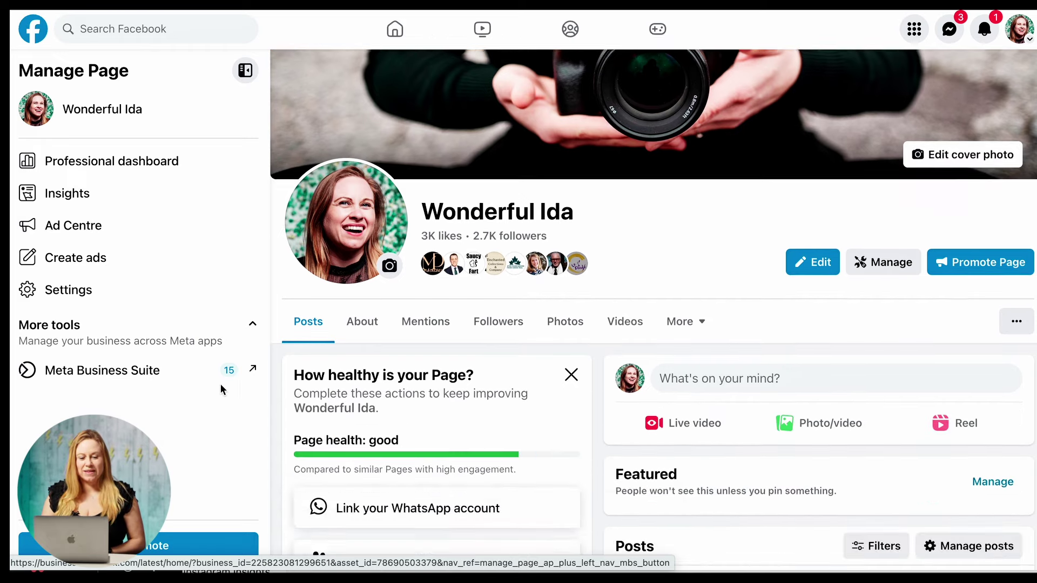
{"action": "scroll", "coordinate": [220, 383], "scroll_direction": "up", "scroll_amount": 2}
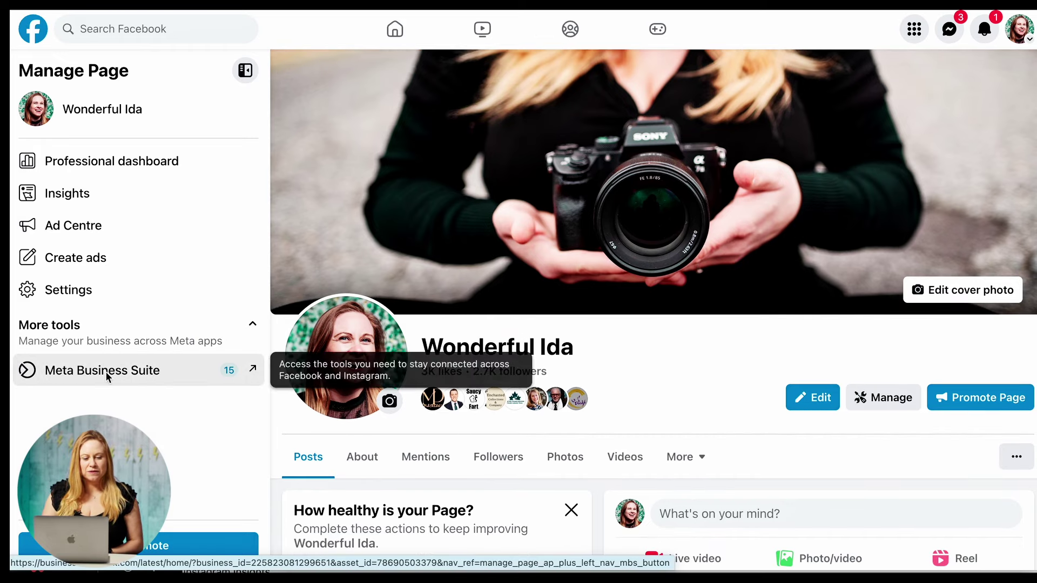
{"action": "left_click", "coordinate": [105, 371]}
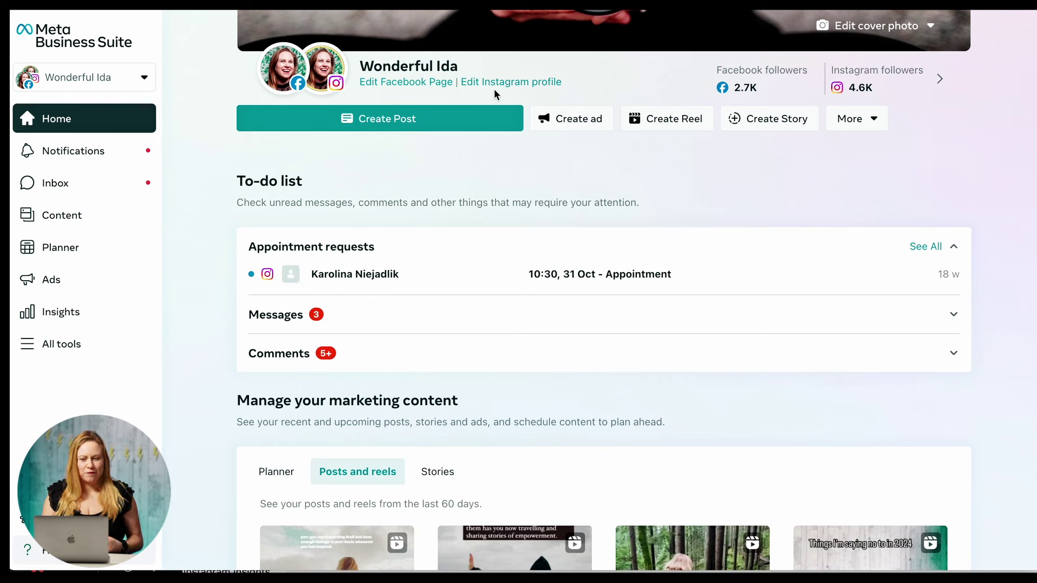
{"action": "left_click", "coordinate": [669, 120]}
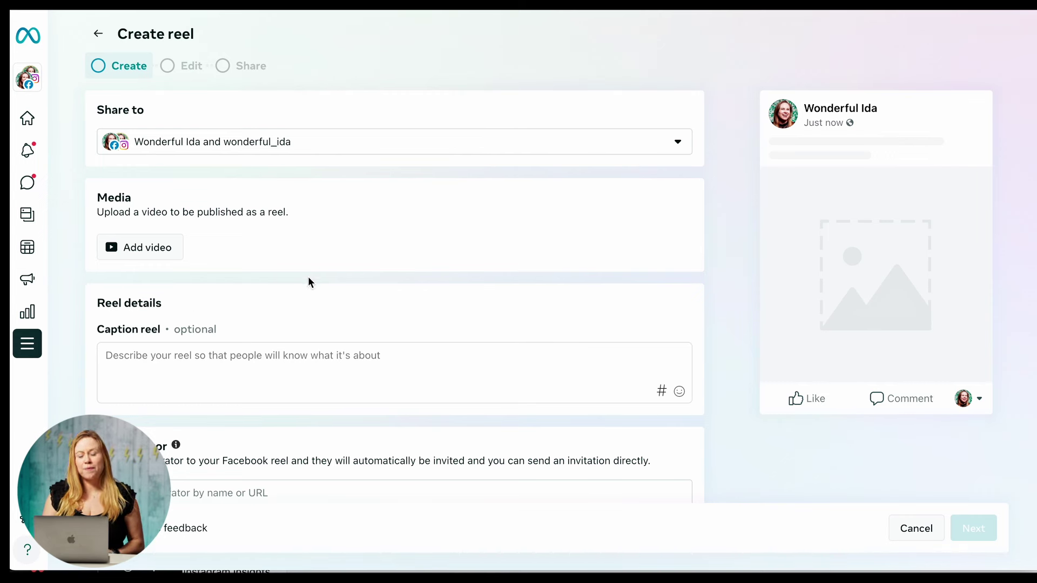
Step: Open the Add video file chooser showing the Downloads folder's MP4 clips
{"action": "left_click", "coordinate": [160, 256]}
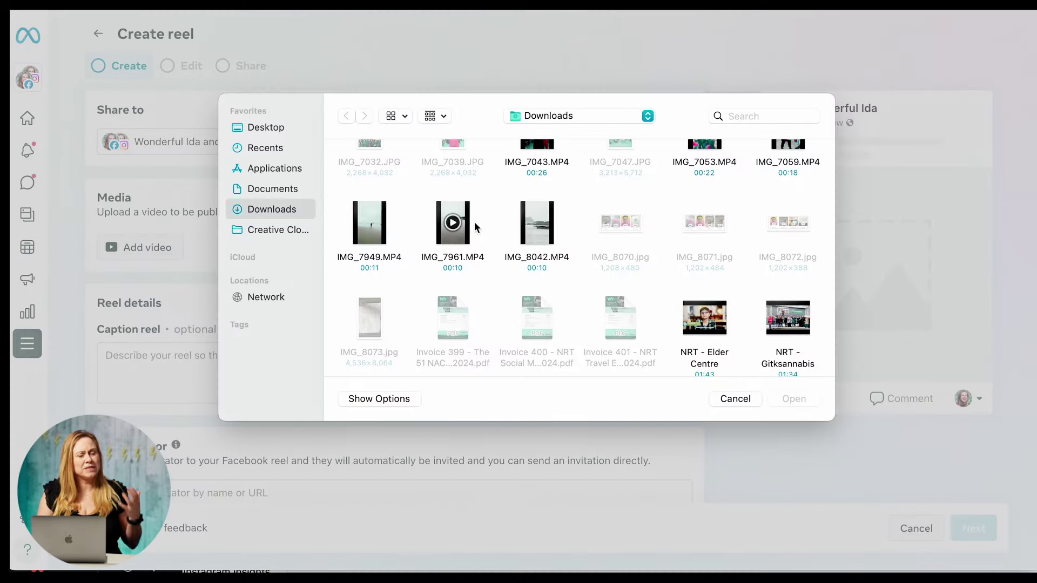
Step: Preview IMG_7961.MP4, IMG_8042.MP4 and IMG_7949.MP4 in Quick Look
{"action": "left_click", "coordinate": [446, 238]}
{"action": "key", "text": "space"}
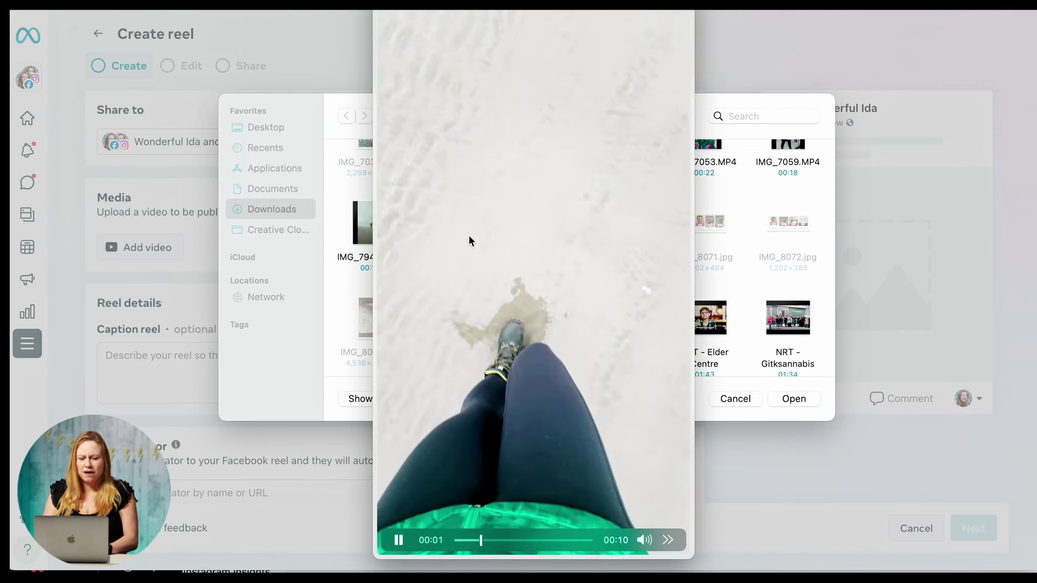
{"action": "key", "text": "space"}
{"action": "left_click", "coordinate": [536, 237]}
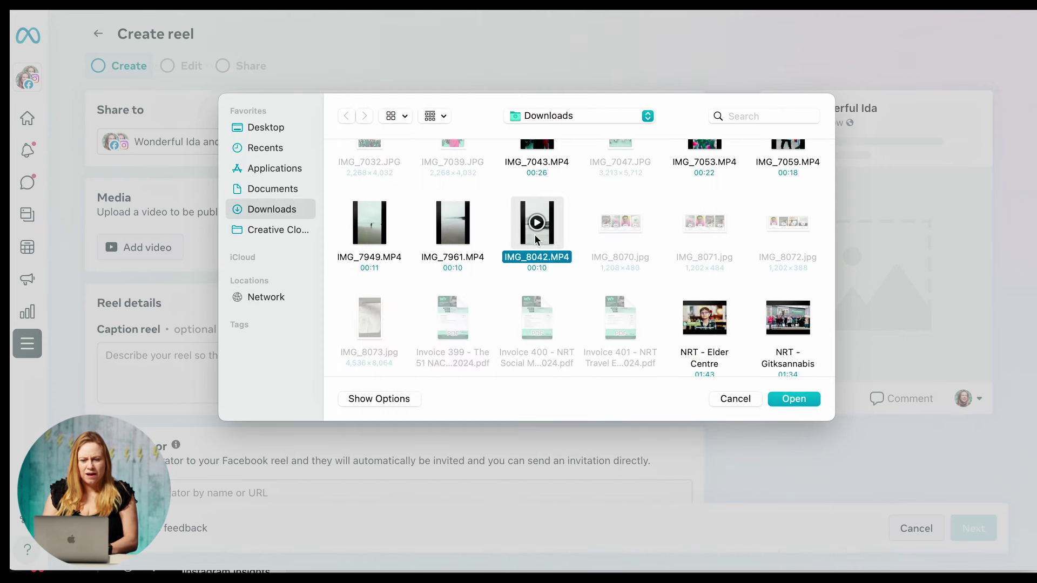
{"action": "key", "text": "space"}
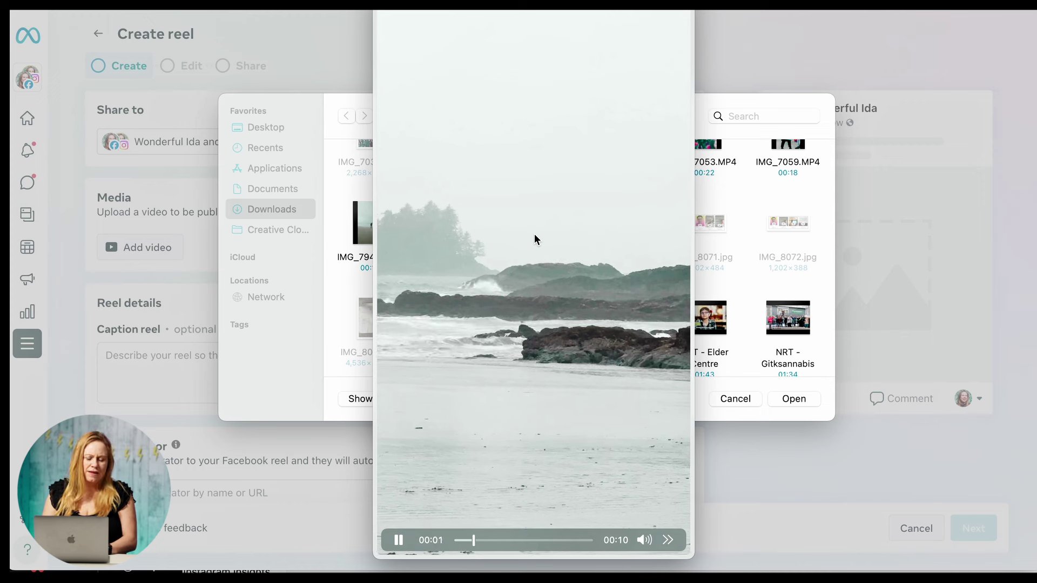
{"action": "key", "text": "space"}
{"action": "left_click", "coordinate": [361, 243]}
{"action": "key", "text": "space"}
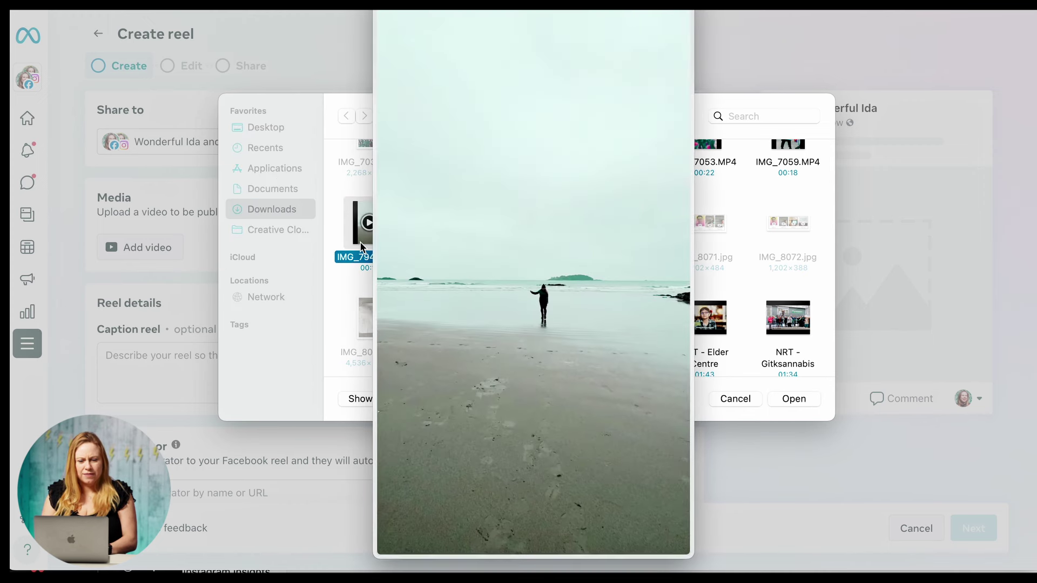
{"action": "key", "text": "space"}
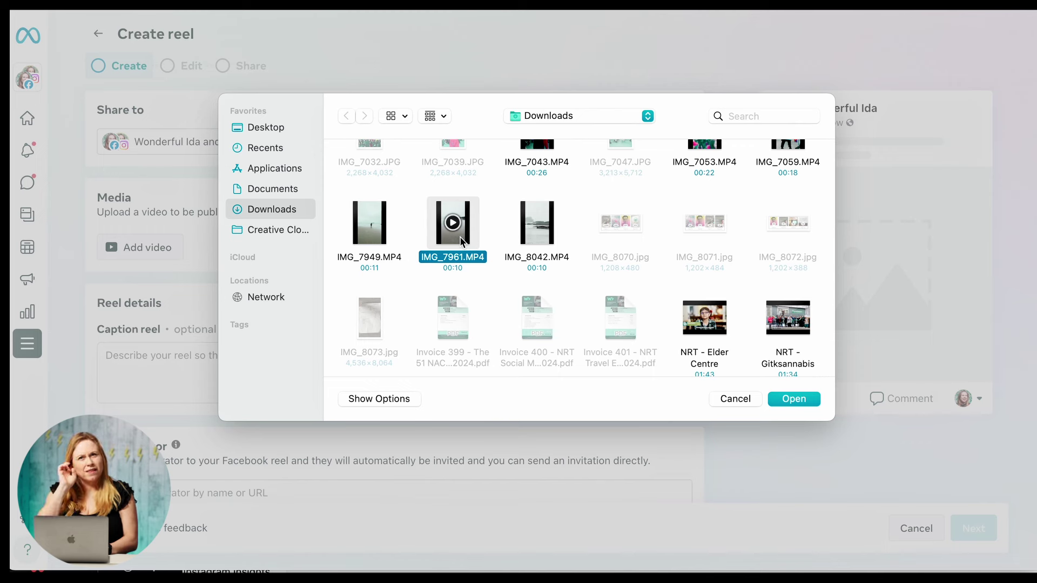
Step: Upload IMG_7961.MP4, then IMG_8042.MP4 and IMG_7949.MP4, as the reel's clips
{"action": "left_click", "coordinate": [794, 400]}
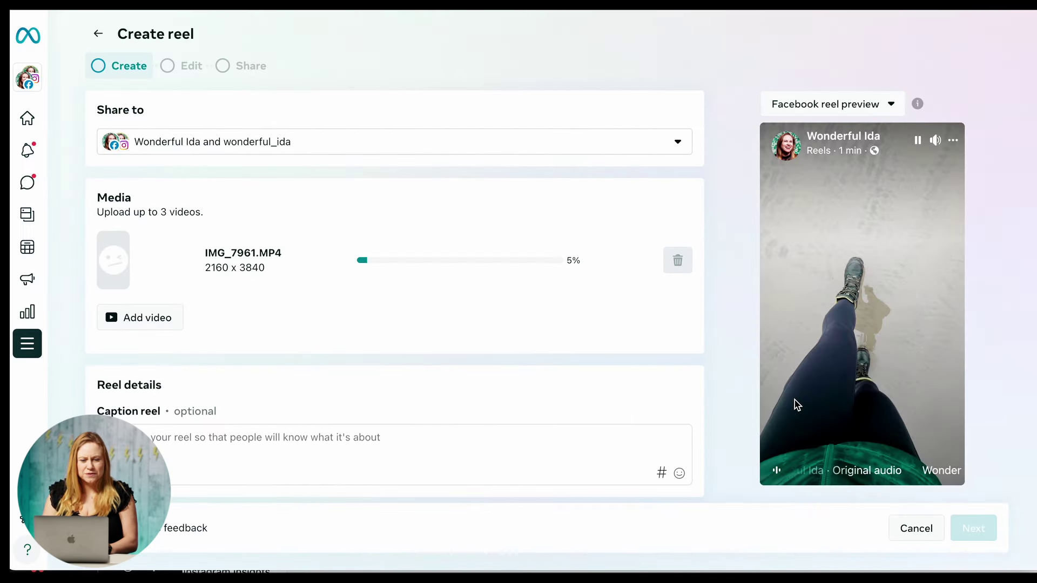
{"action": "left_click", "coordinate": [148, 322]}
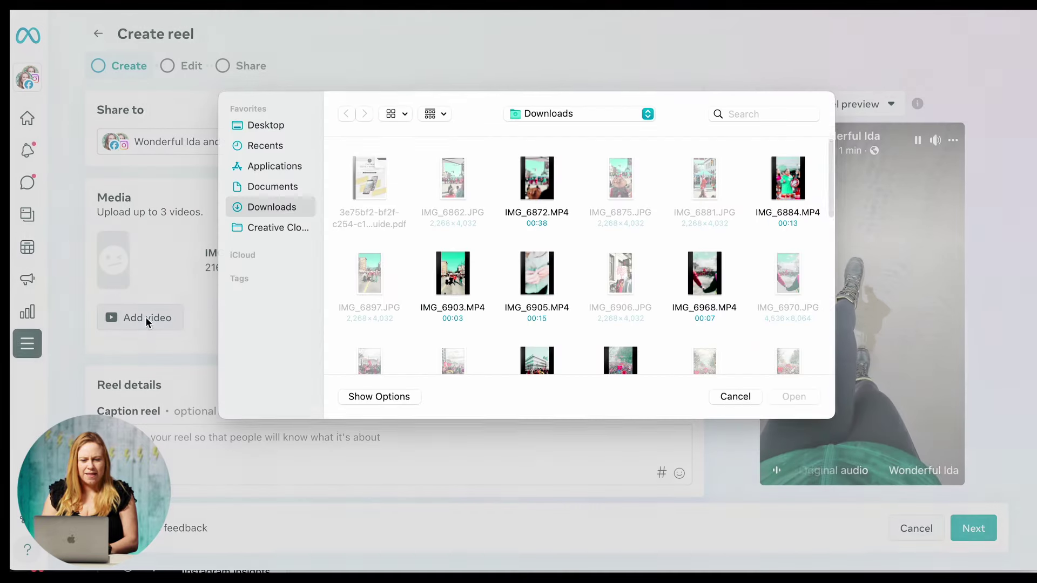
{"action": "scroll", "coordinate": [474, 272], "scroll_direction": "down", "scroll_amount": 5}
{"action": "scroll", "coordinate": [474, 270], "scroll_direction": "down", "scroll_amount": 3}
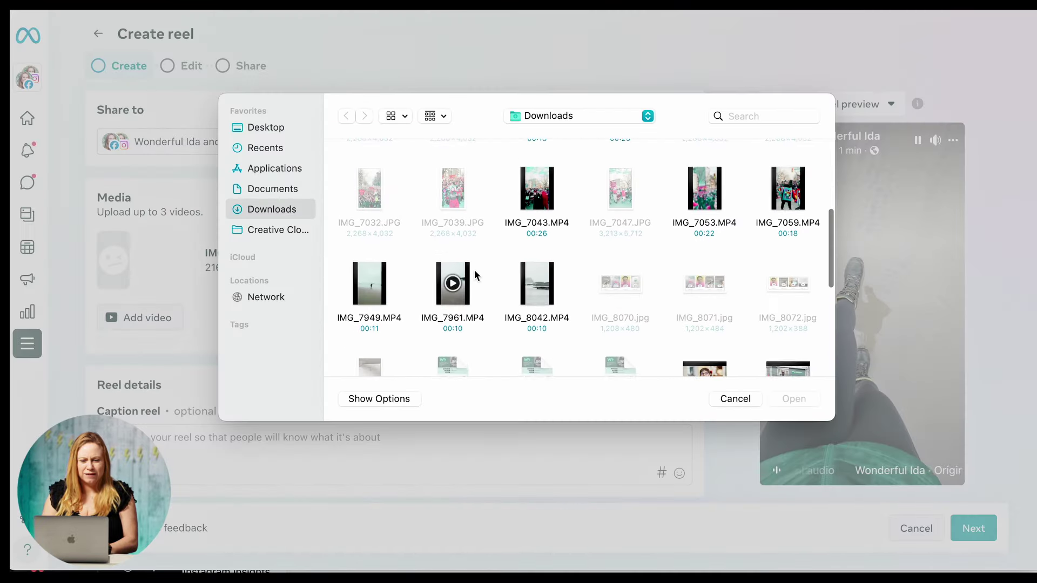
{"action": "left_click", "coordinate": [537, 286]}
{"action": "double_click", "coordinate": [536, 283]}
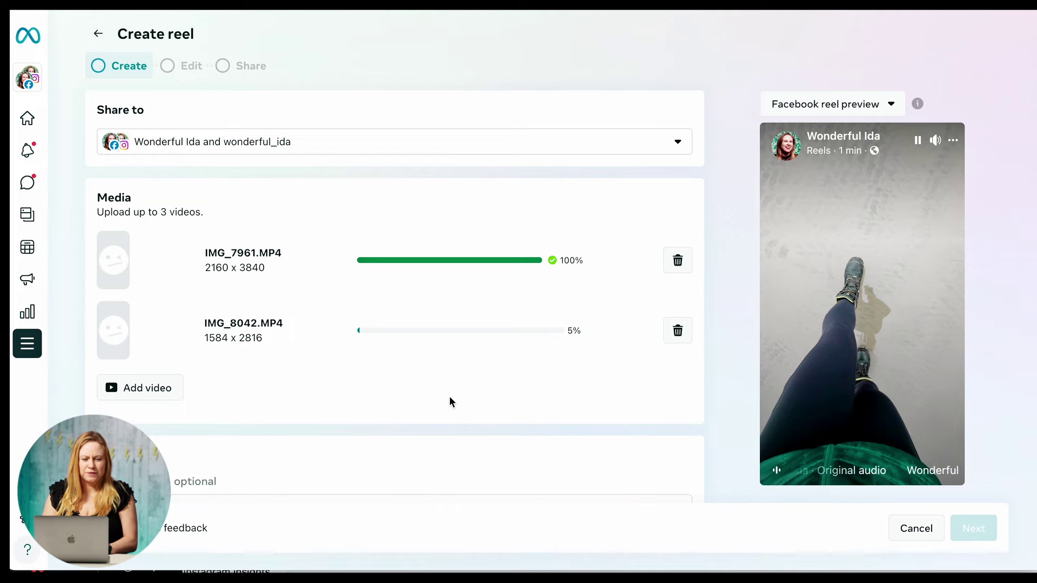
{"action": "left_click", "coordinate": [122, 405]}
{"action": "scroll", "coordinate": [505, 270], "scroll_direction": "down", "scroll_amount": 5}
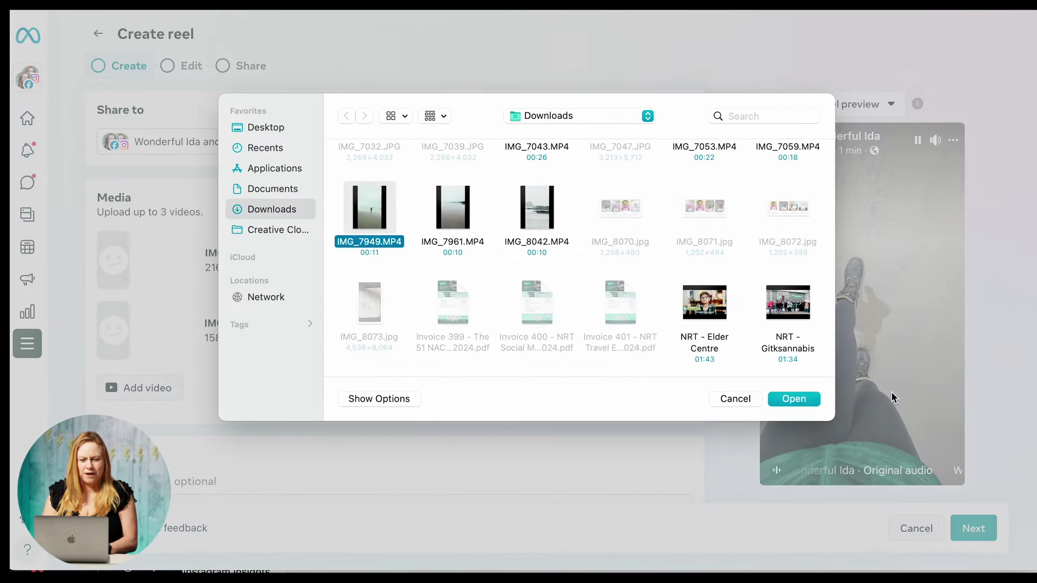
{"action": "left_click", "coordinate": [794, 400]}
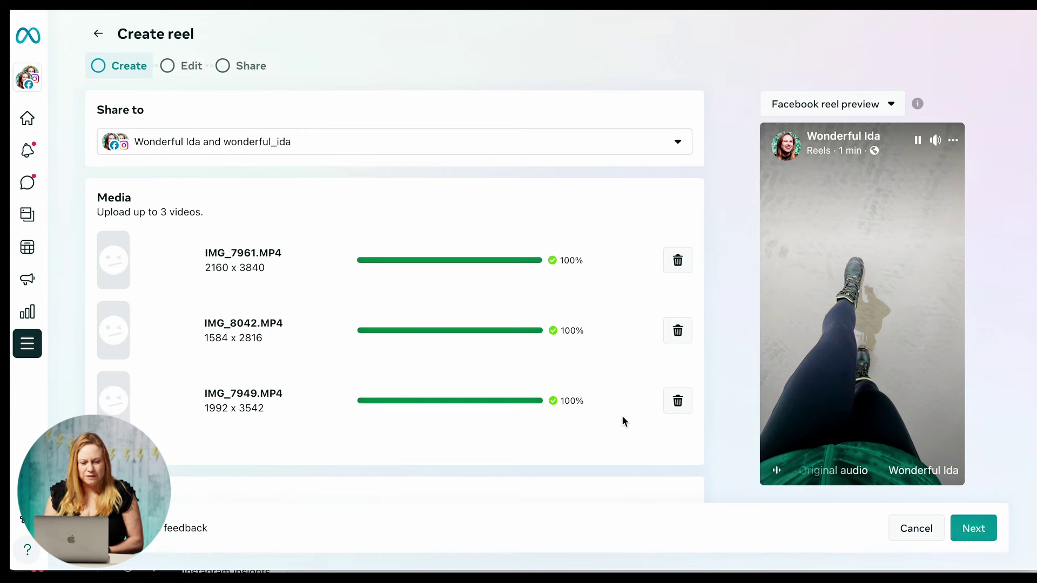
{"action": "scroll", "coordinate": [624, 421], "scroll_direction": "down", "scroll_amount": 5}
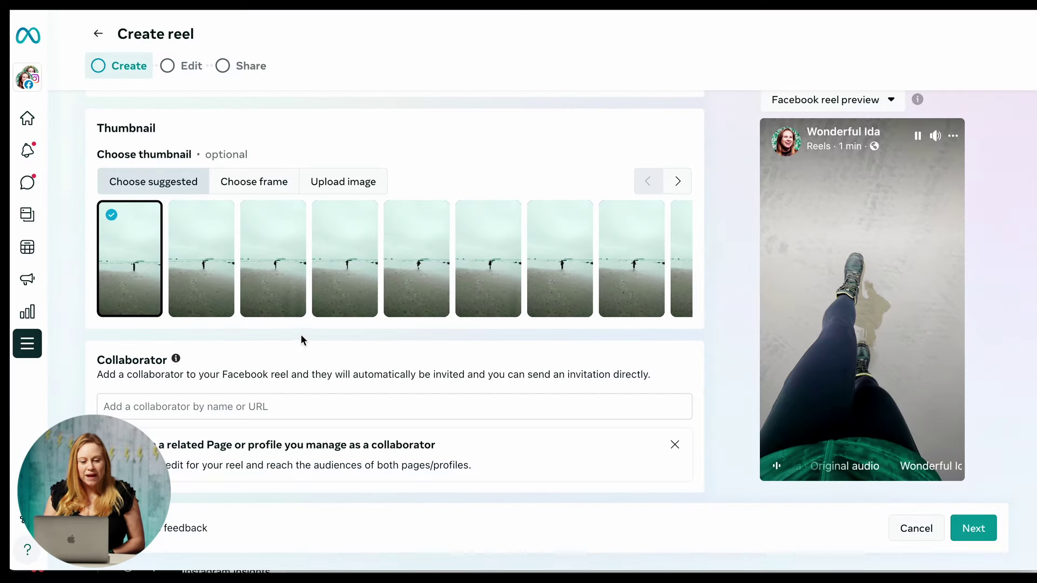
Step: Browse the suggested thumbnail frames and pick one as the reel's thumbnail
{"action": "left_click", "coordinate": [216, 280]}
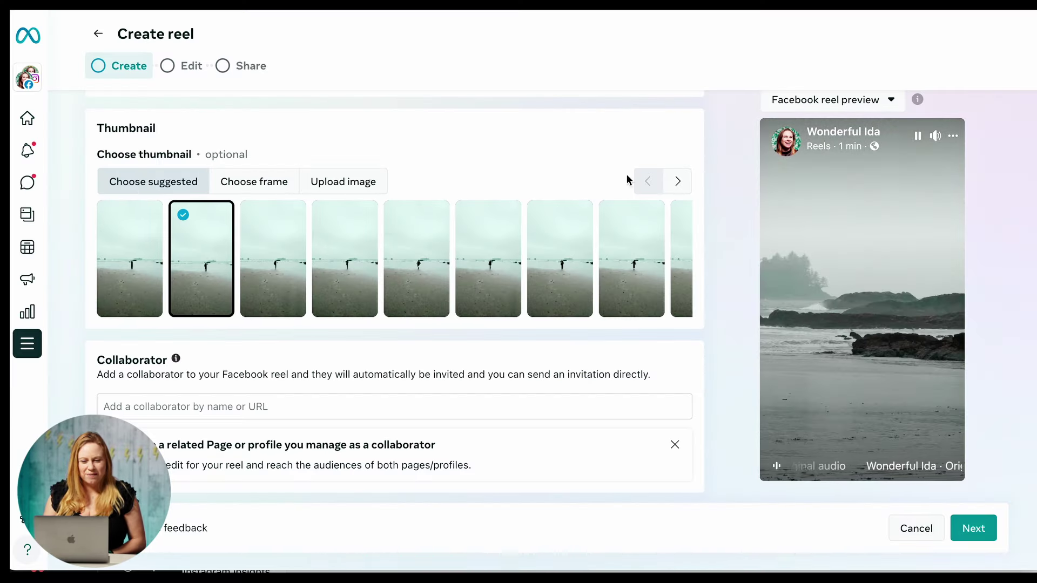
{"action": "left_click", "coordinate": [678, 182]}
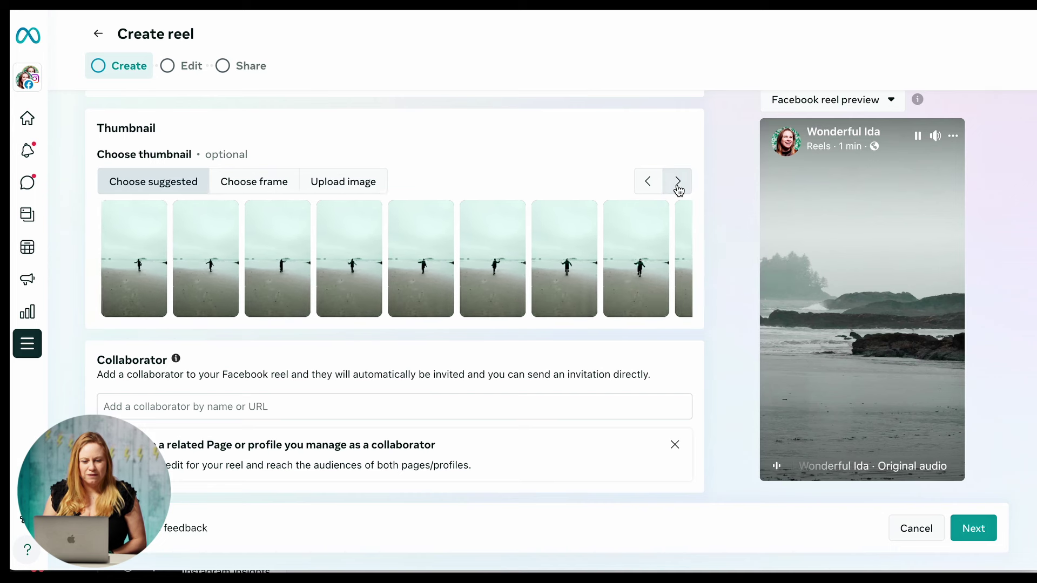
{"action": "left_click", "coordinate": [678, 182]}
{"action": "left_click", "coordinate": [678, 182]}
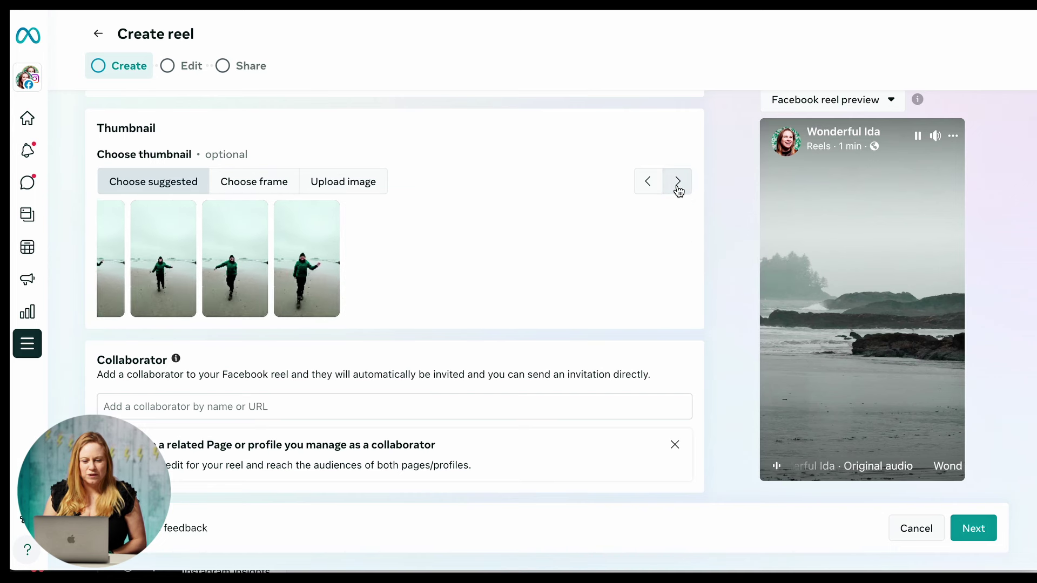
{"action": "left_click", "coordinate": [645, 190]}
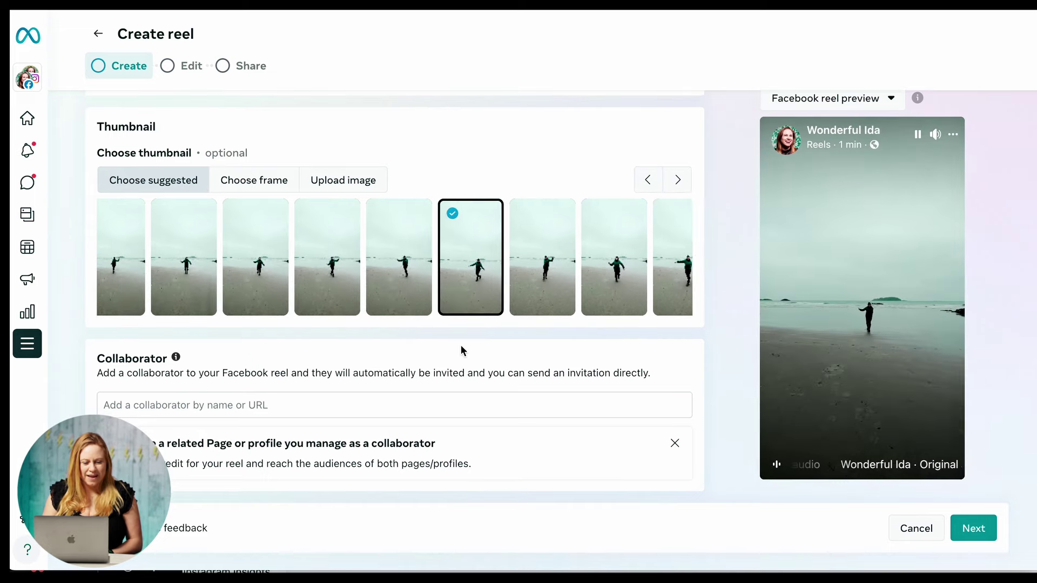
{"action": "scroll", "coordinate": [461, 348], "scroll_direction": "up", "scroll_amount": 9}
{"action": "scroll", "coordinate": [236, 206], "scroll_direction": "down", "scroll_amount": 7}
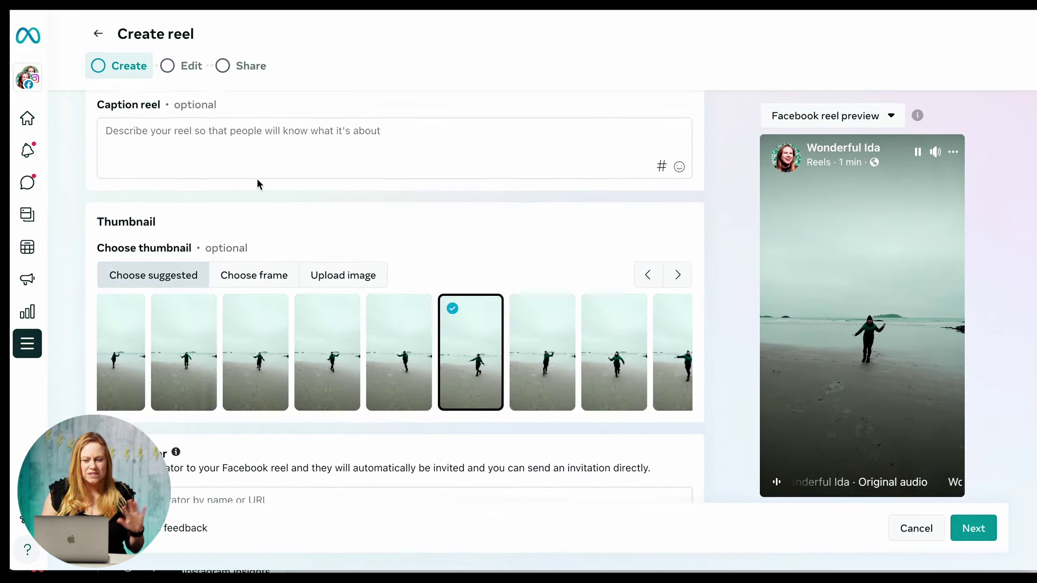
{"action": "scroll", "coordinate": [257, 179], "scroll_direction": "up", "scroll_amount": 1}
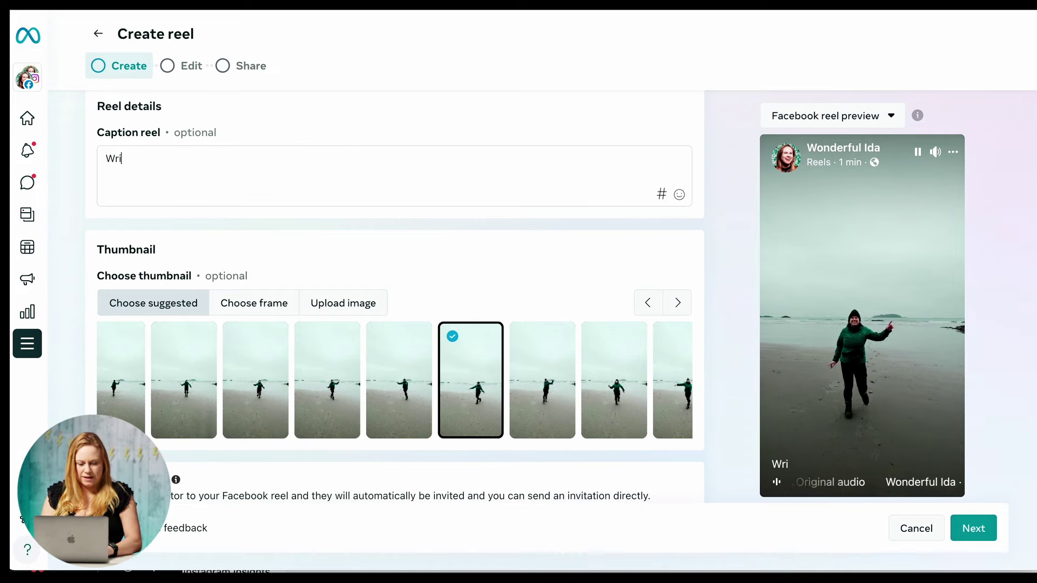
Step: Paste in the reel caption and advance to the Edit step
{"action": "type", "text": "caption that includes words my audience is interested in searching for."}
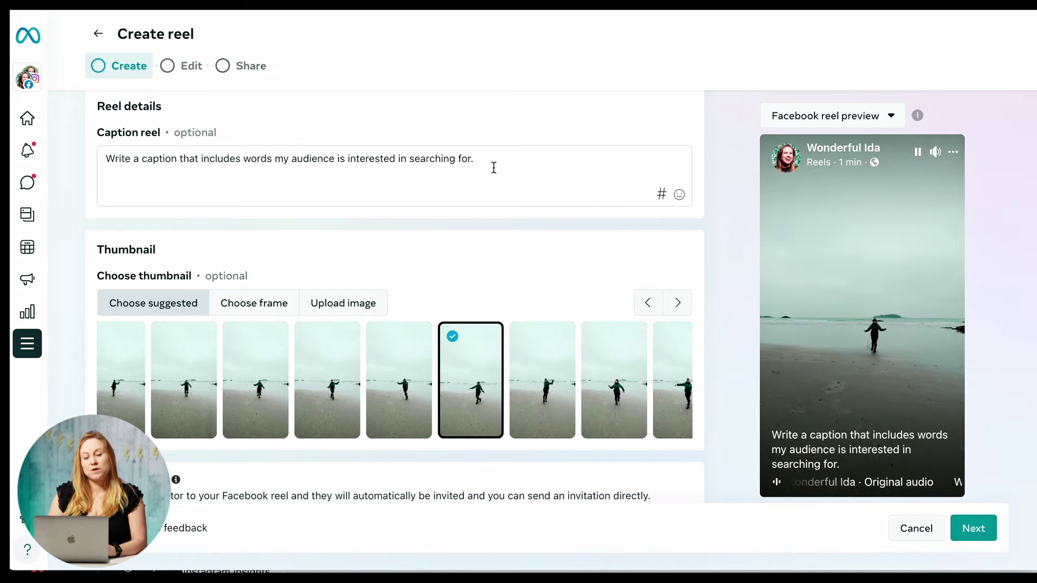
{"action": "scroll", "coordinate": [493, 168], "scroll_direction": "up", "scroll_amount": 8}
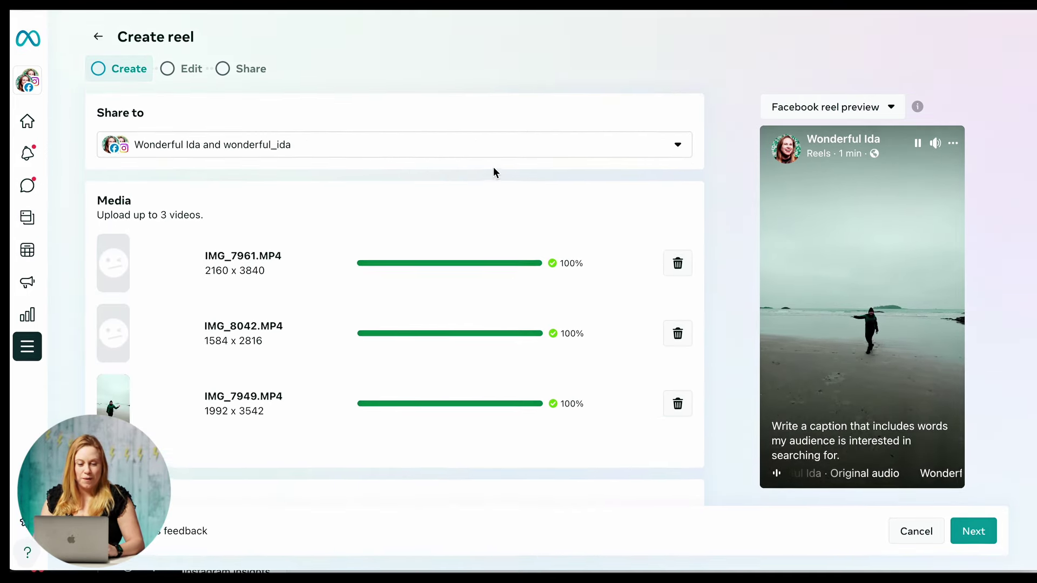
{"action": "scroll", "coordinate": [493, 169], "scroll_direction": "down", "scroll_amount": 4}
{"action": "scroll", "coordinate": [493, 169], "scroll_direction": "up", "scroll_amount": 5}
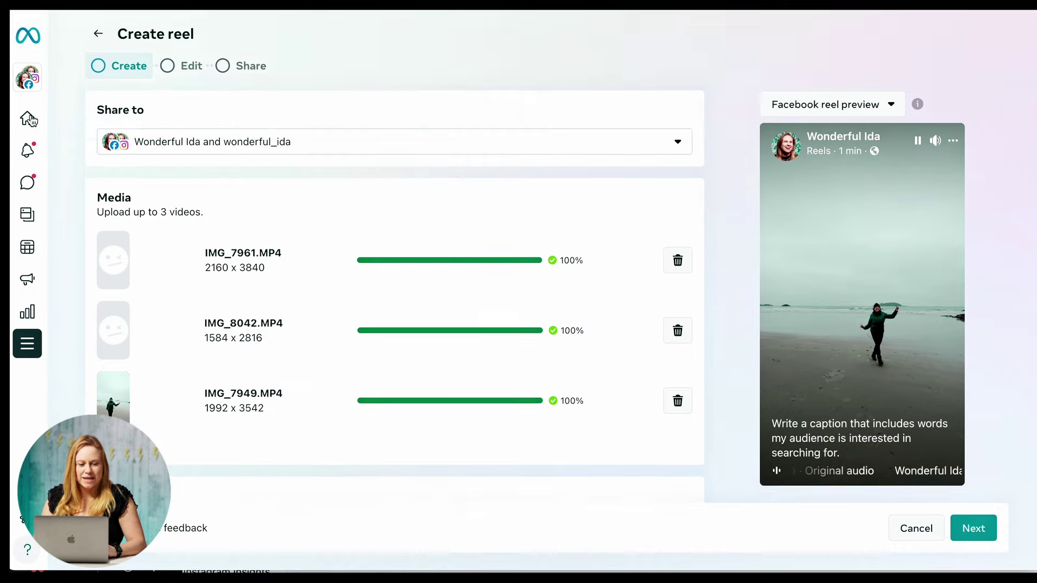
{"action": "left_click", "coordinate": [168, 70]}
Step: Look through the New releases audio tracks, then scroll the For you suggestions
{"action": "scroll", "coordinate": [364, 164], "scroll_direction": "down", "scroll_amount": 2}
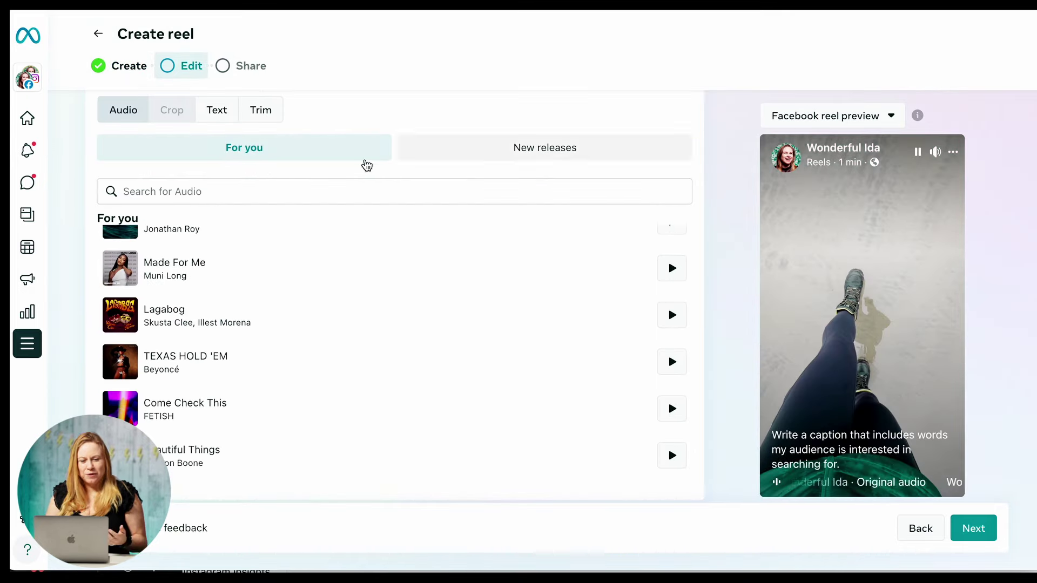
{"action": "left_click", "coordinate": [564, 161]}
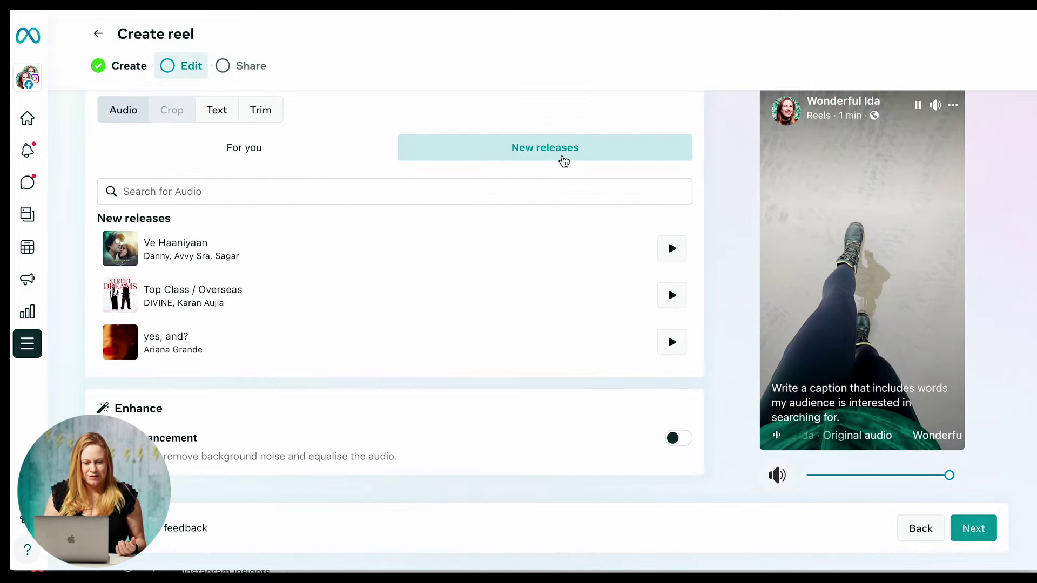
{"action": "left_click", "coordinate": [282, 152]}
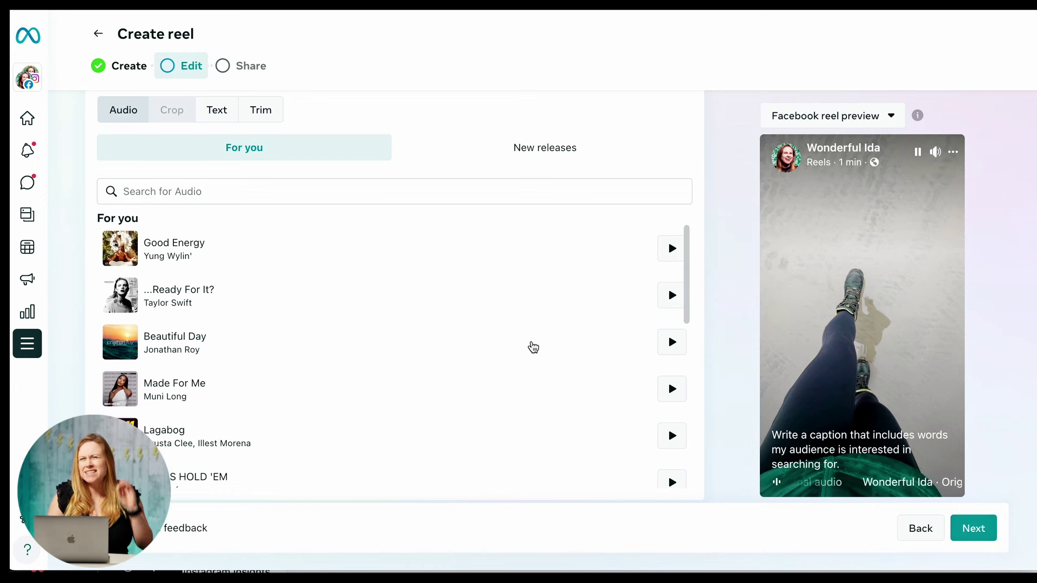
{"action": "scroll", "coordinate": [567, 314], "scroll_direction": "down", "scroll_amount": 6}
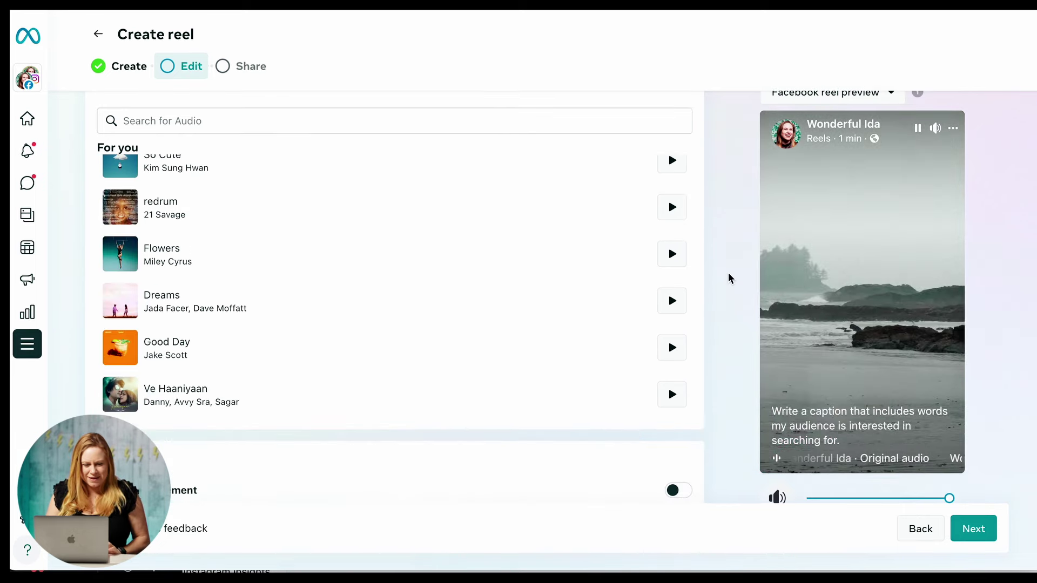
{"action": "scroll", "coordinate": [728, 276], "scroll_direction": "up", "scroll_amount": 3}
{"action": "scroll", "coordinate": [728, 276], "scroll_direction": "down", "scroll_amount": 1}
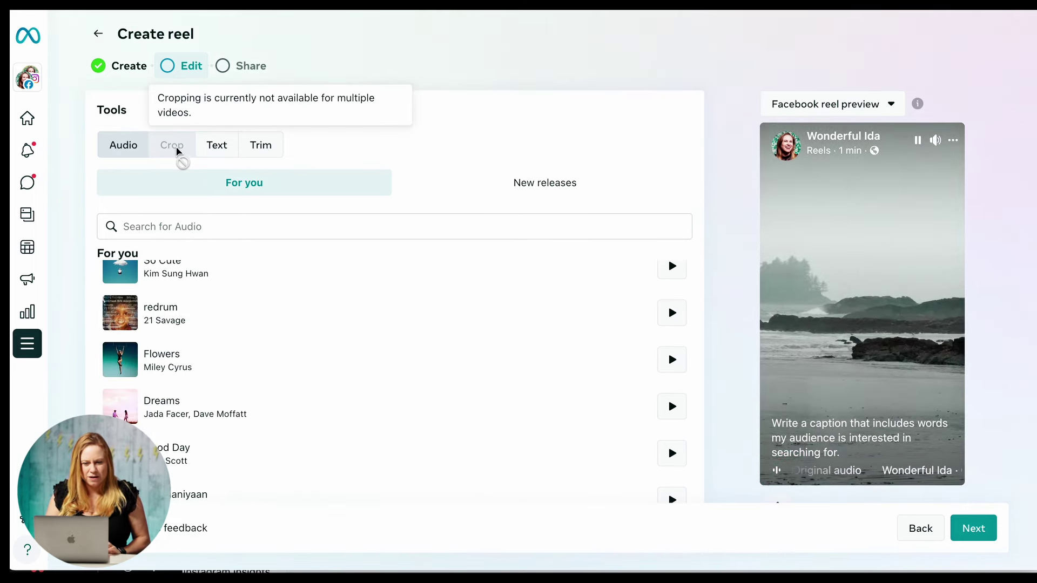
Step: Add the text overlay 'Tofino Beach in February' to the reel
{"action": "left_click", "coordinate": [213, 149]}
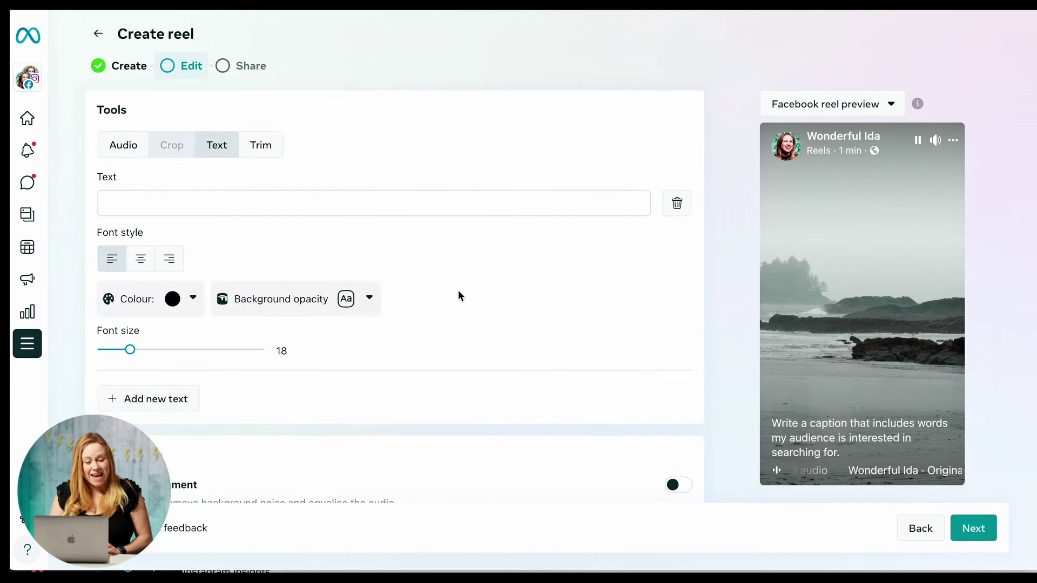
{"action": "scroll", "coordinate": [438, 287], "scroll_direction": "down", "scroll_amount": 1}
{"action": "scroll", "coordinate": [437, 287], "scroll_direction": "up", "scroll_amount": 1}
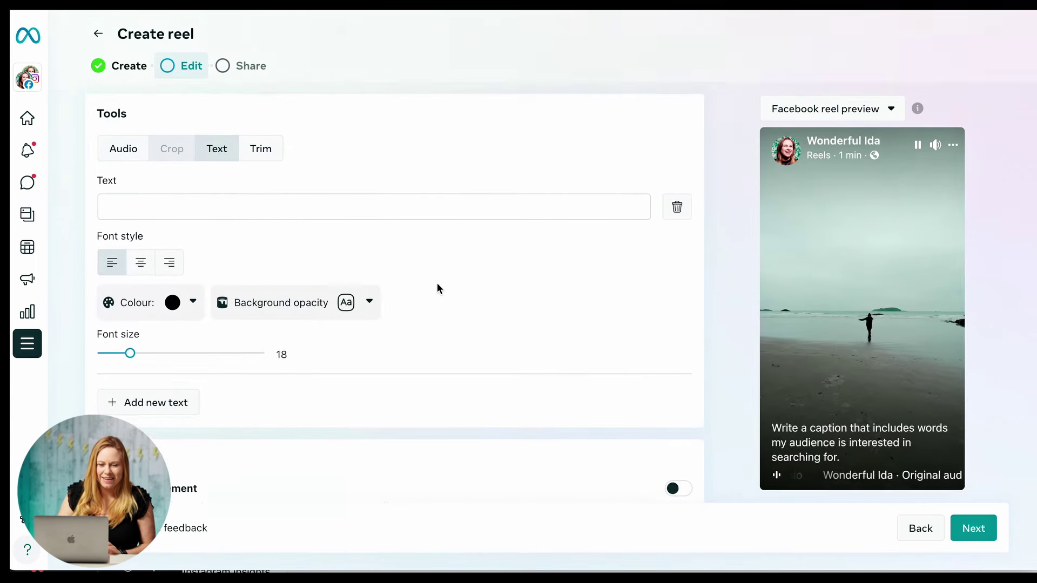
{"action": "left_click", "coordinate": [261, 206]}
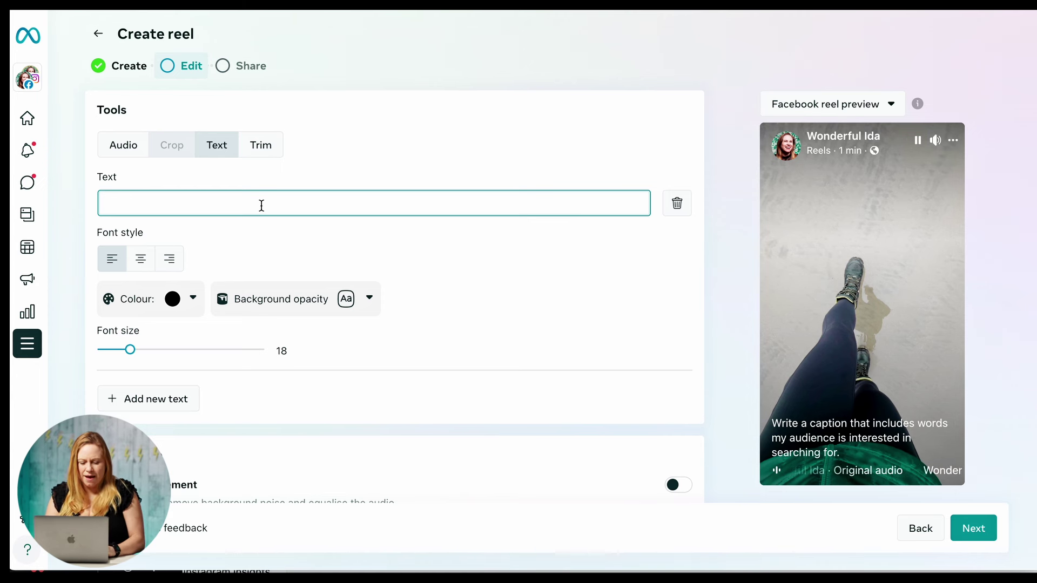
{"action": "type", "text": "o Beach"}
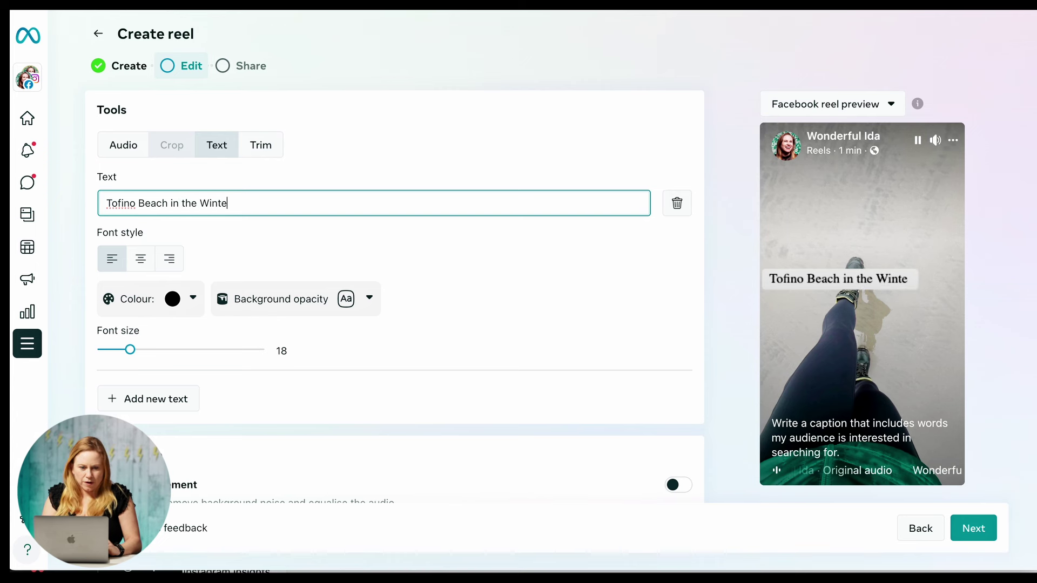
{"action": "type", "text": "in the Winte"}
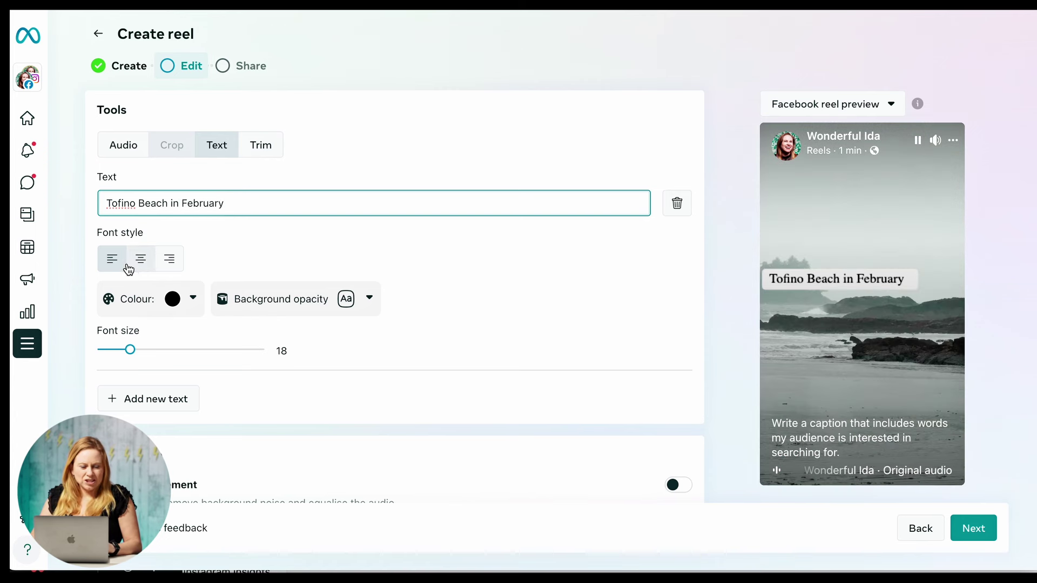
Step: Try right and centre alignment, leaving the overlay text left-aligned
{"action": "left_click", "coordinate": [109, 265]}
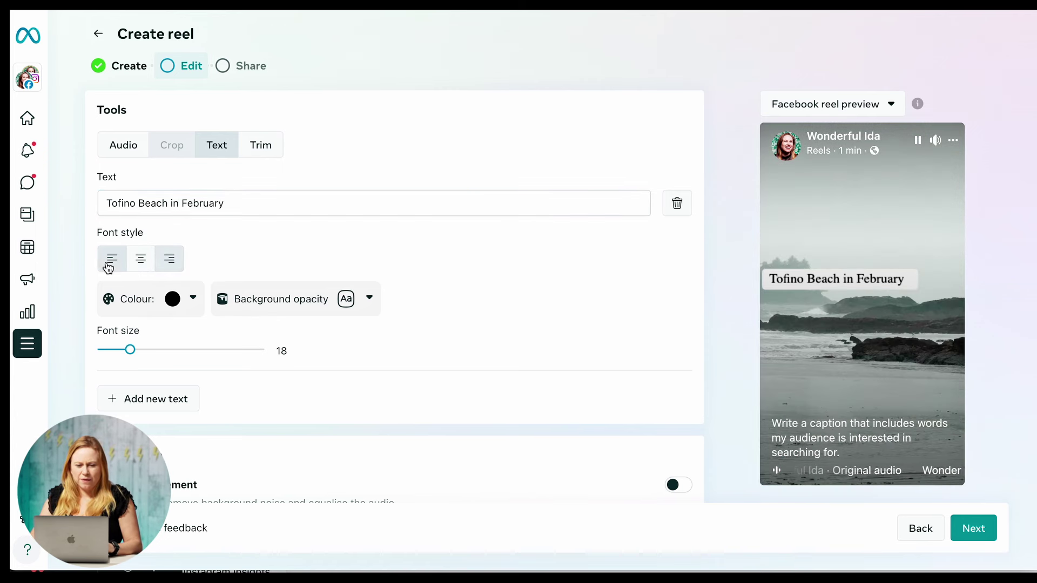
{"action": "left_click", "coordinate": [167, 268]}
{"action": "left_click", "coordinate": [140, 265]}
{"action": "left_click", "coordinate": [114, 265]}
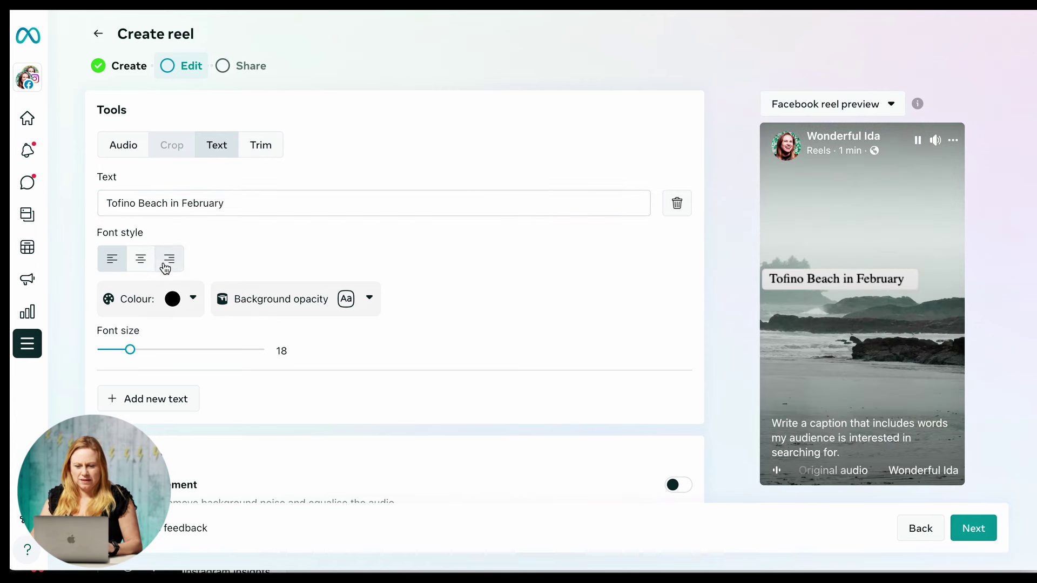
{"action": "left_click", "coordinate": [169, 265]}
{"action": "left_click", "coordinate": [141, 267]}
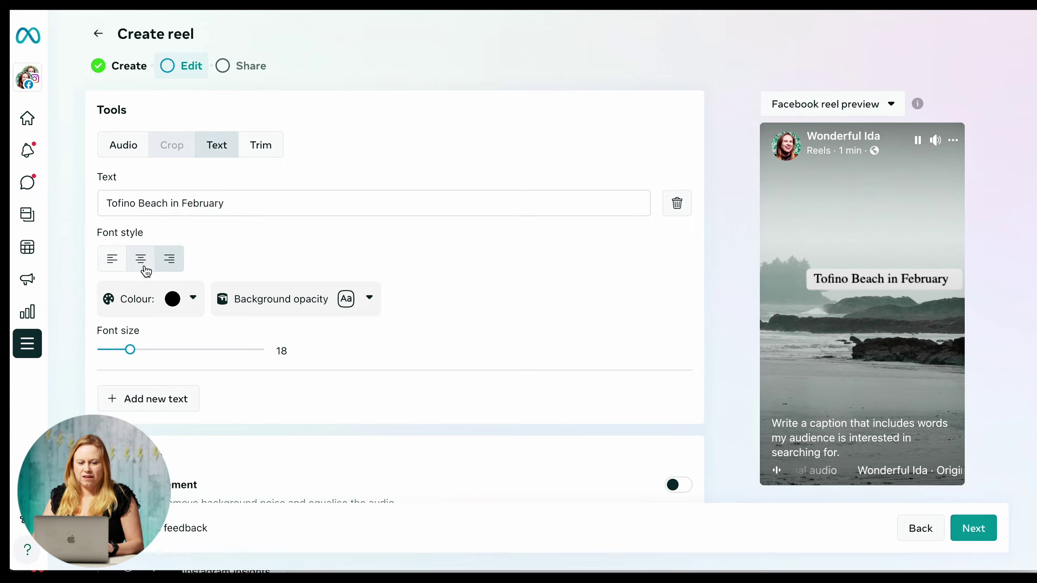
{"action": "left_click", "coordinate": [107, 266]}
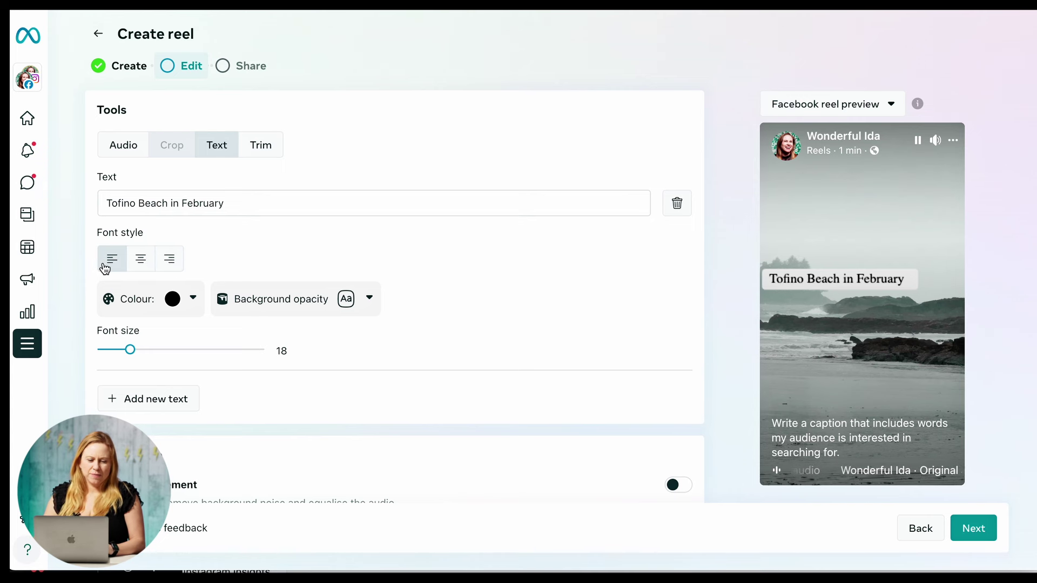
Step: Make the overlay text dark green with no background behind it
{"action": "left_click", "coordinate": [181, 301]}
{"action": "left_click", "coordinate": [333, 340]}
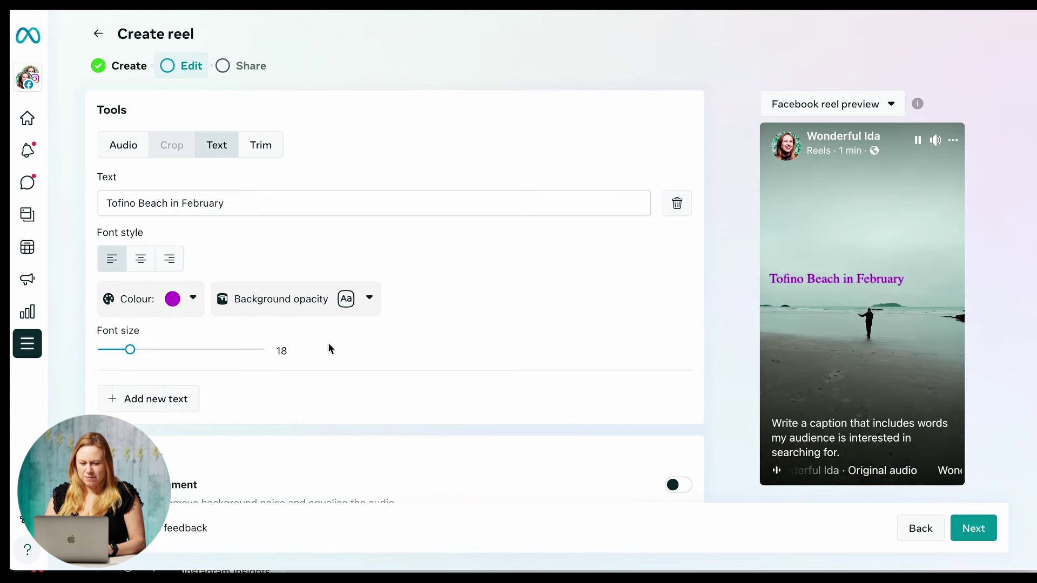
{"action": "left_click", "coordinate": [180, 303]}
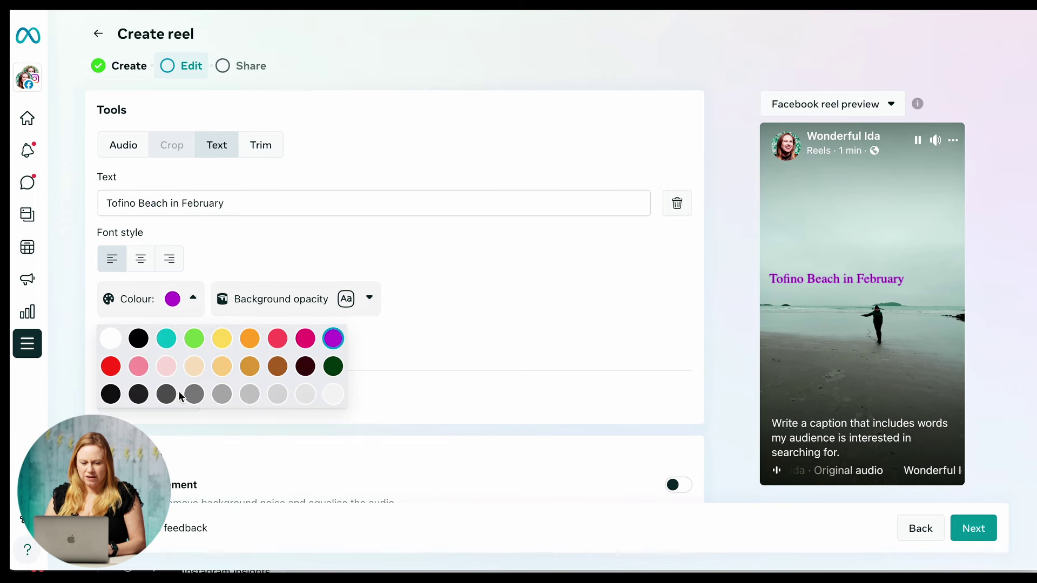
{"action": "left_click", "coordinate": [333, 367]}
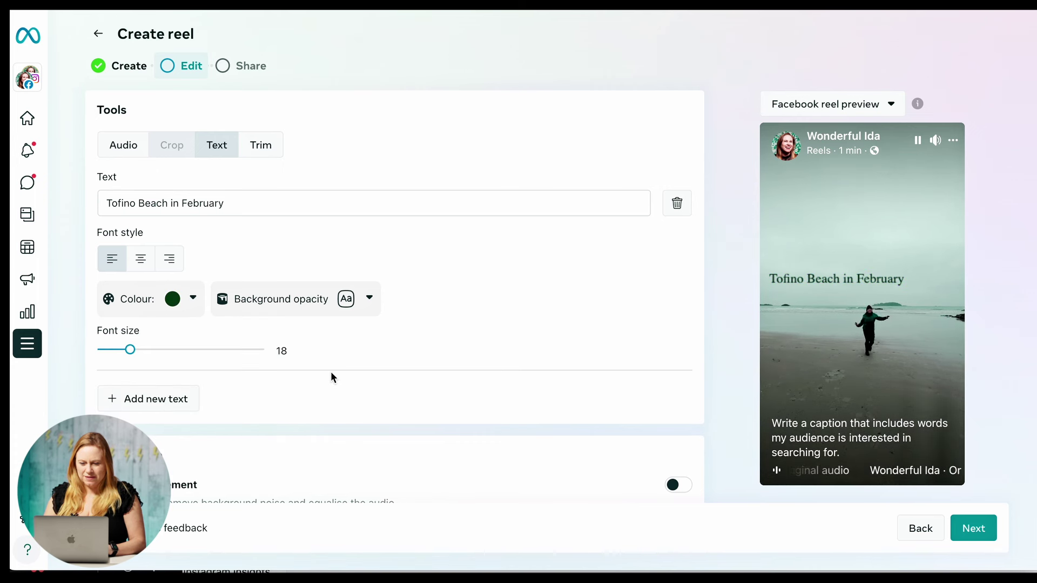
{"action": "left_click", "coordinate": [346, 298]}
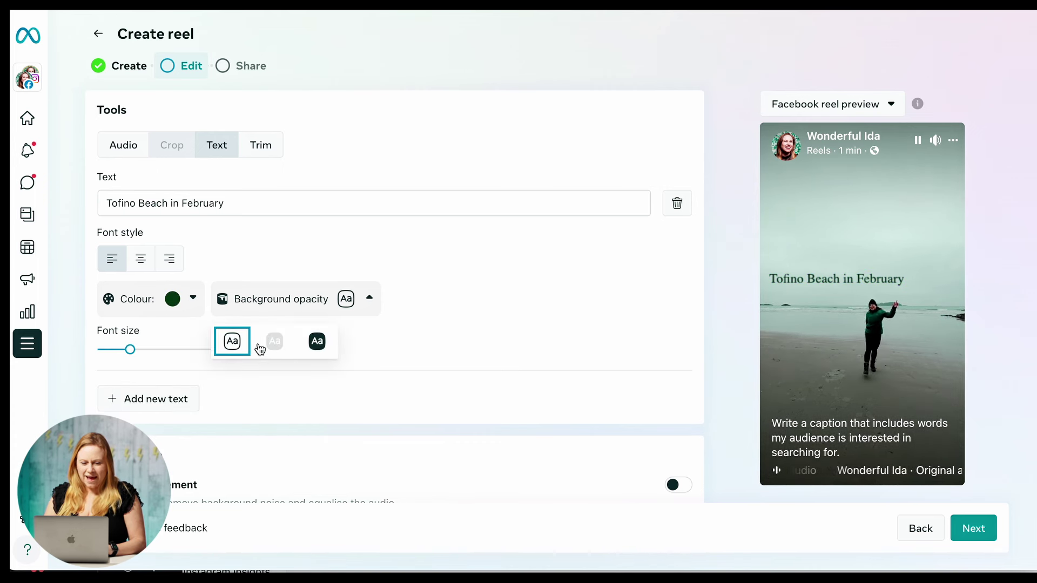
{"action": "left_click", "coordinate": [275, 350]}
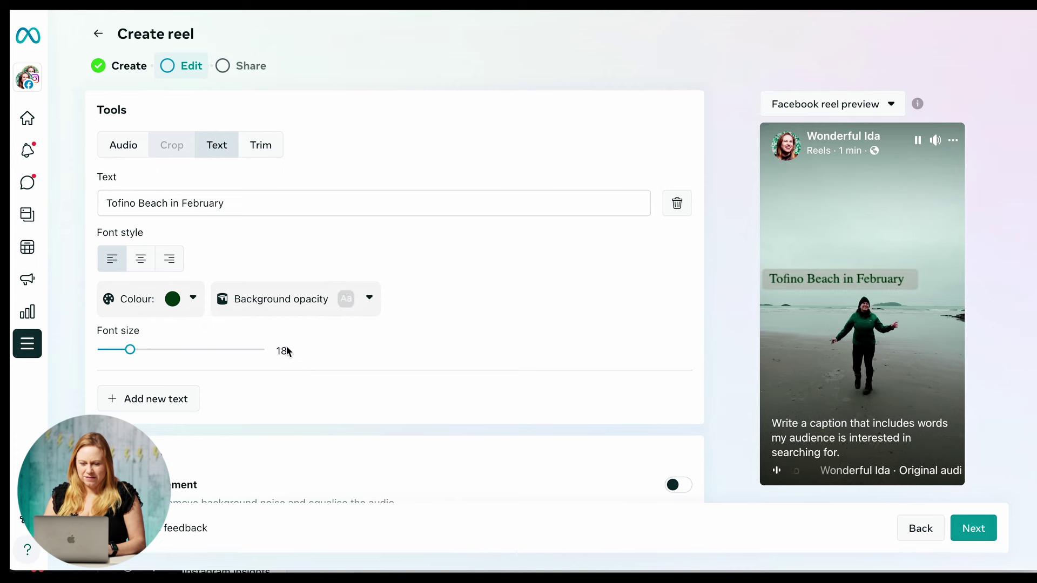
{"action": "left_click", "coordinate": [345, 303]}
{"action": "left_click", "coordinate": [315, 352]}
{"action": "left_click", "coordinate": [233, 342]}
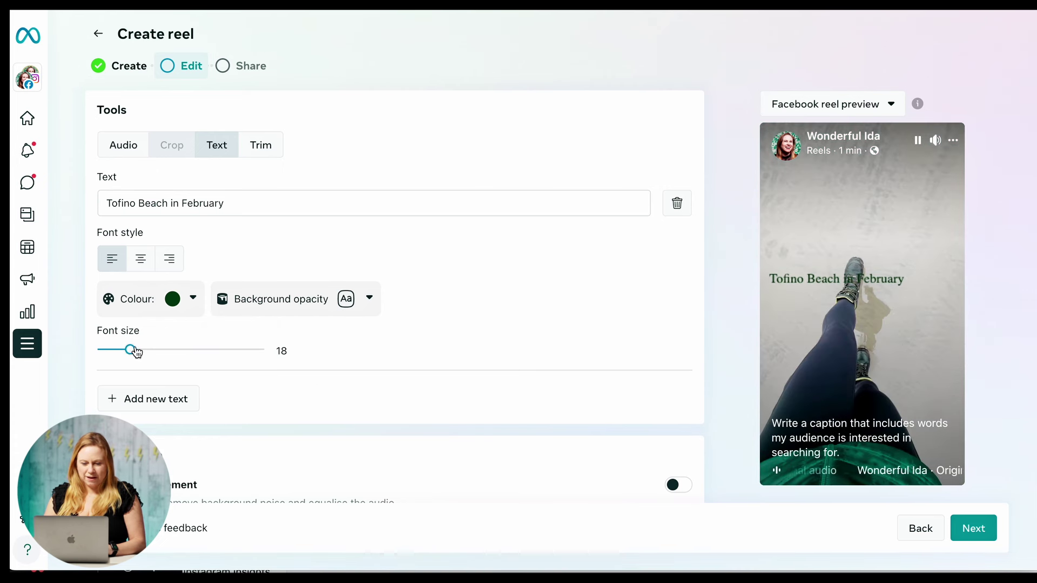
Step: Set the overlay font size to 20 and tilt it slightly clockwise
{"action": "mouse_move", "coordinate": [137, 352]}
{"action": "left_mouse_down"}
{"action": "mouse_move", "coordinate": [185, 350]}
{"action": "mouse_move", "coordinate": [134, 350]}
{"action": "left_mouse_up"}
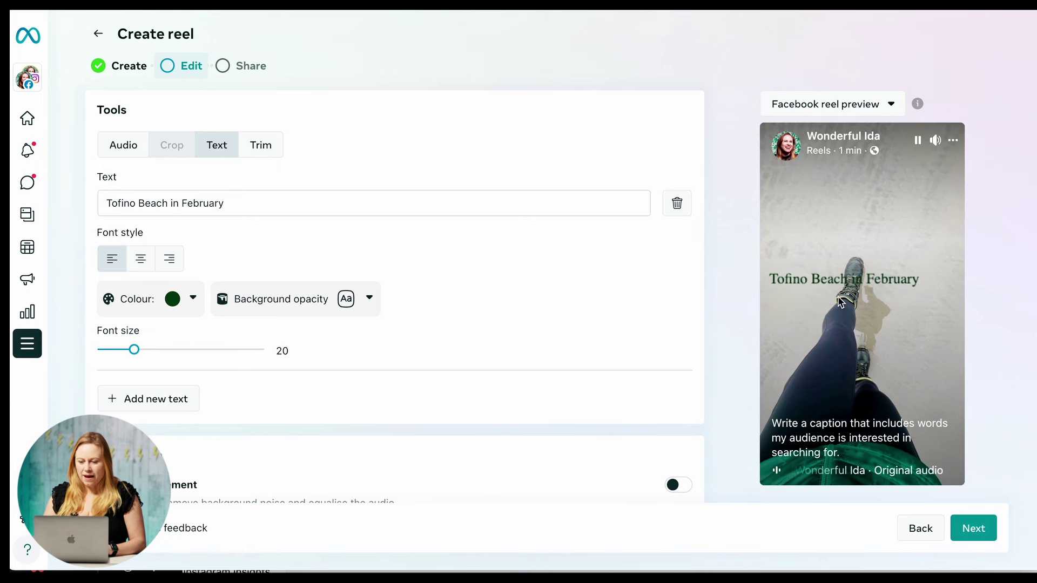
{"action": "mouse_move", "coordinate": [855, 278]}
{"action": "mouse_move", "coordinate": [848, 258]}
{"action": "left_mouse_down"}
{"action": "mouse_move", "coordinate": [870, 258]}
{"action": "mouse_move", "coordinate": [845, 243]}
{"action": "left_mouse_up"}
{"action": "left_click_drag", "start_coordinate": [846, 292], "coordinate": [855, 254]}
{"action": "scroll", "coordinate": [349, 380], "scroll_direction": "down", "scroll_amount": 1}
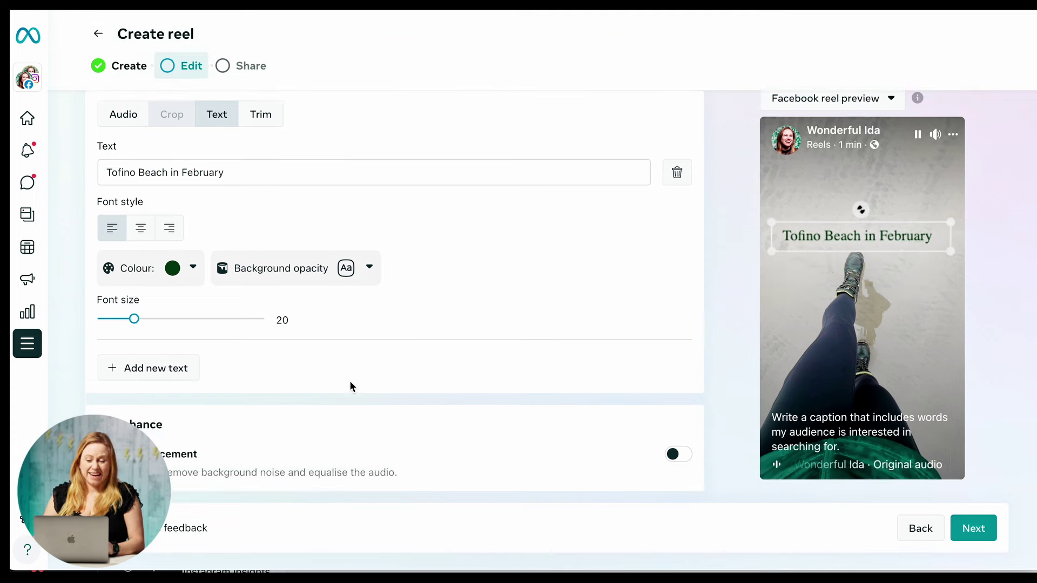
{"action": "scroll", "coordinate": [349, 380], "scroll_direction": "up", "scroll_amount": 1}
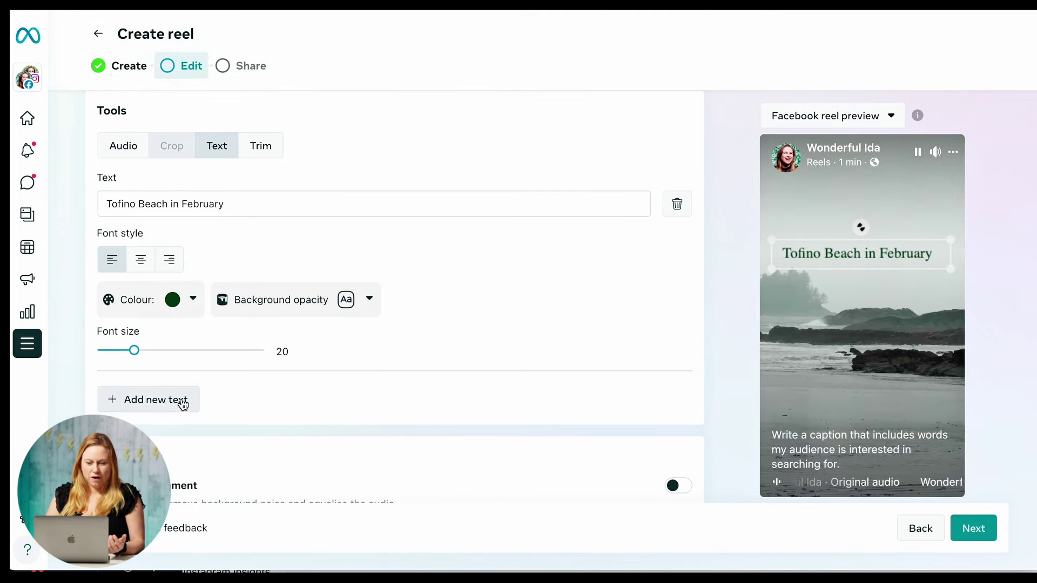
Step: Add a second text block, then bring up the reel's trimming options
{"action": "left_click", "coordinate": [176, 400]}
{"action": "scroll", "coordinate": [229, 384], "scroll_direction": "down", "scroll_amount": 3}
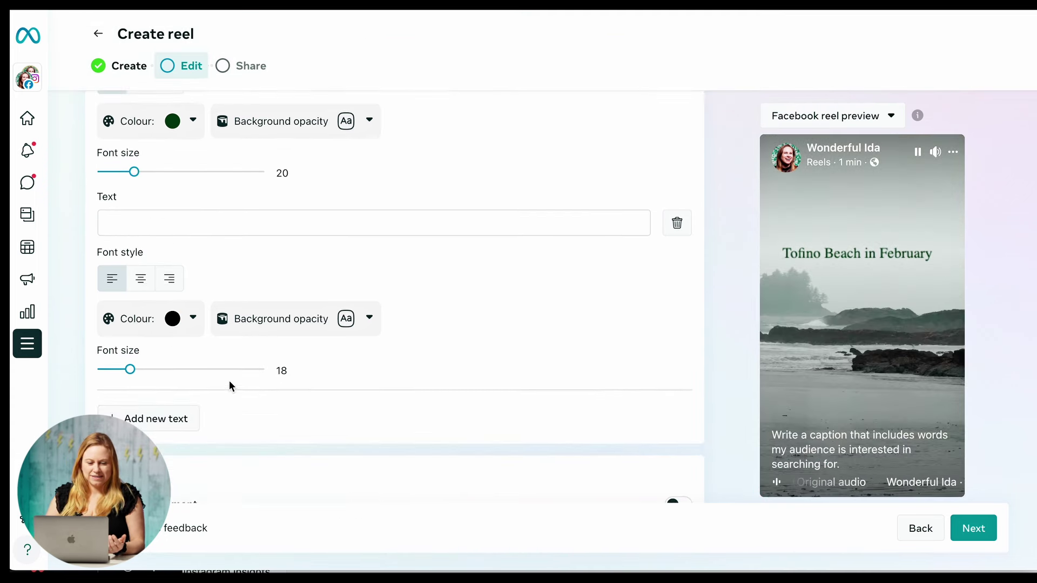
{"action": "scroll", "coordinate": [291, 269], "scroll_direction": "down", "scroll_amount": 1}
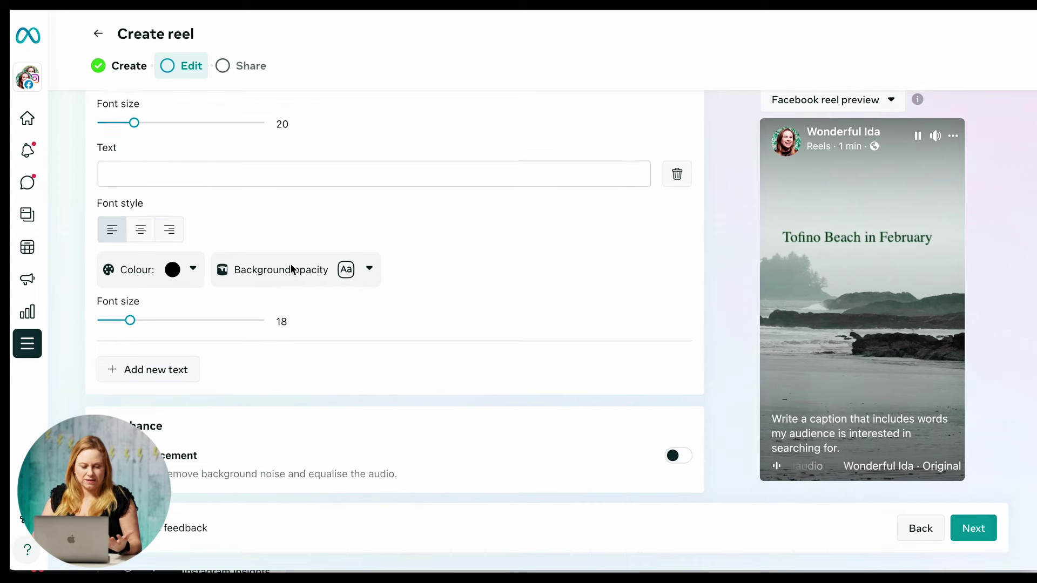
{"action": "scroll", "coordinate": [278, 216], "scroll_direction": "up", "scroll_amount": 4}
{"action": "left_click", "coordinate": [262, 146]}
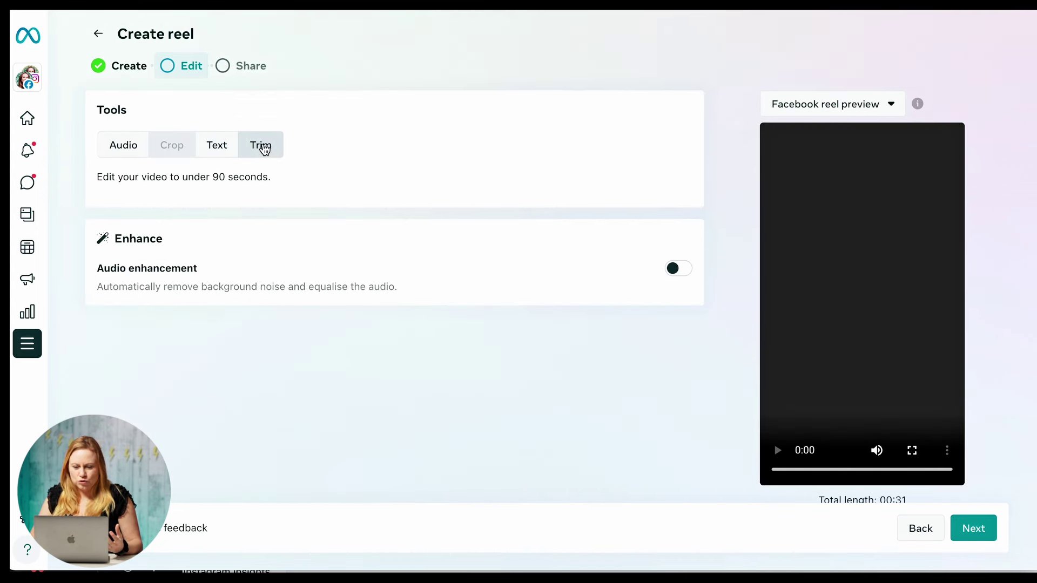
Step: Trim the ends and starts of all three clips to a 00:06 total length
{"action": "scroll", "coordinate": [898, 322], "scroll_direction": "down", "scroll_amount": 3}
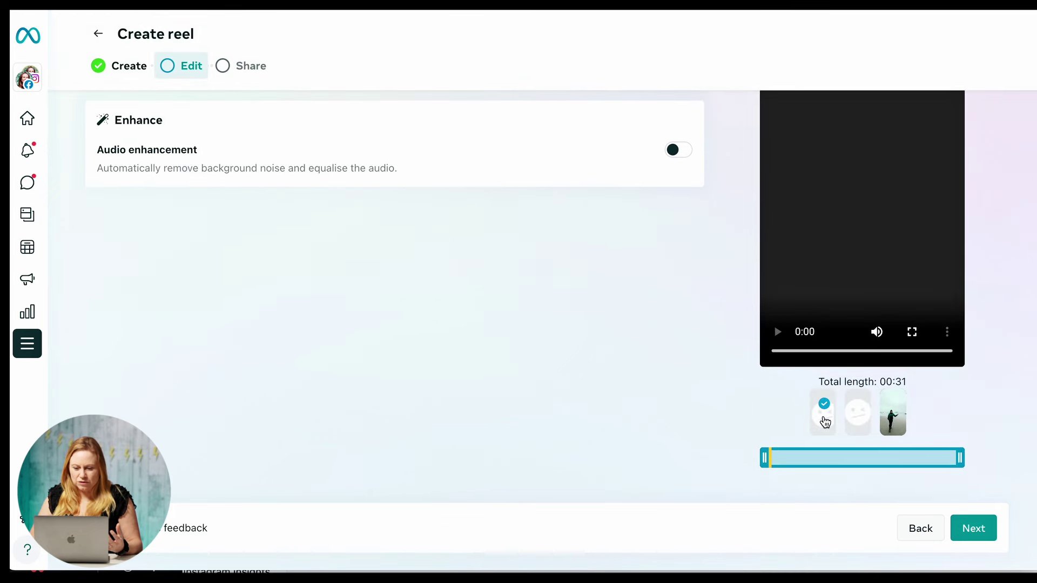
{"action": "left_click_drag", "start_coordinate": [960, 455], "coordinate": [835, 456]}
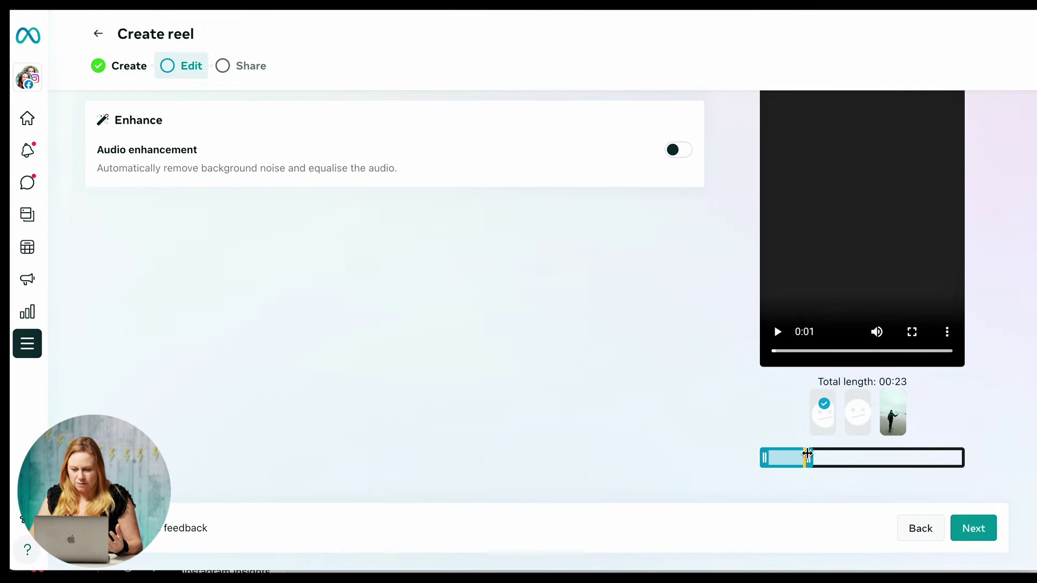
{"action": "left_click", "coordinate": [847, 422]}
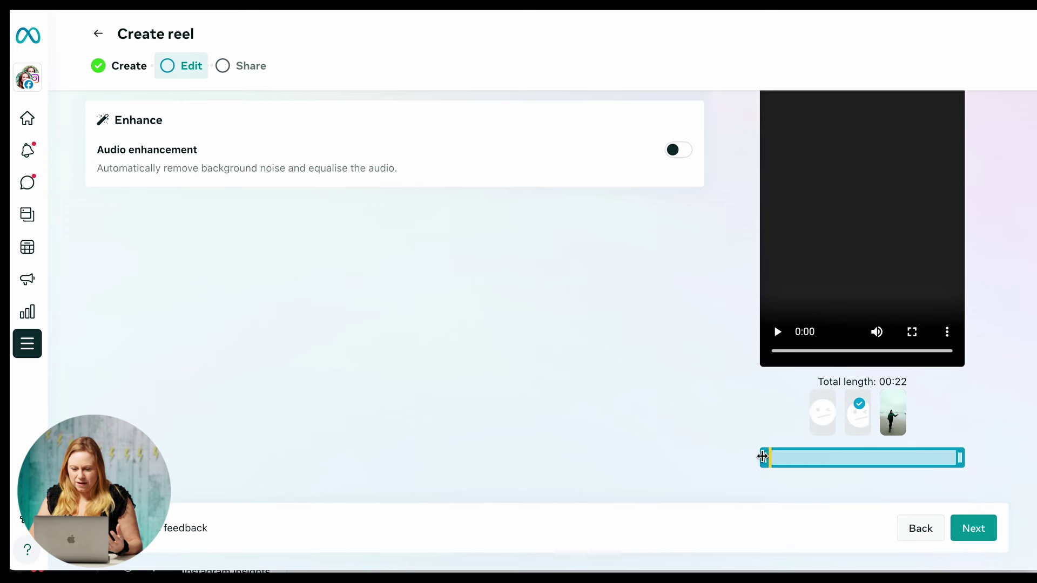
{"action": "left_click_drag", "start_coordinate": [773, 458], "coordinate": [817, 458]}
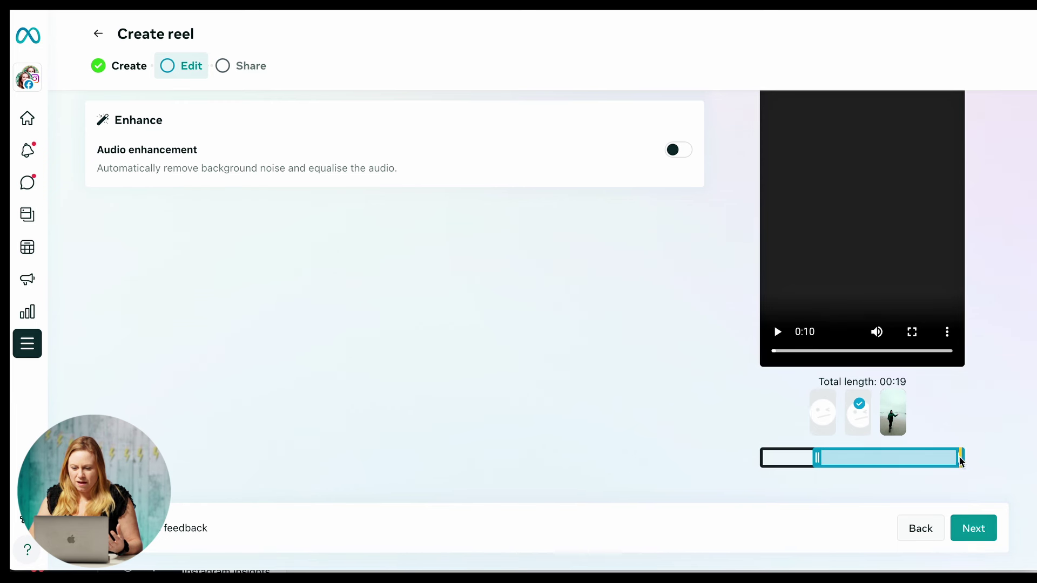
{"action": "left_click_drag", "start_coordinate": [961, 459], "coordinate": [865, 458]}
{"action": "left_click", "coordinate": [897, 422]}
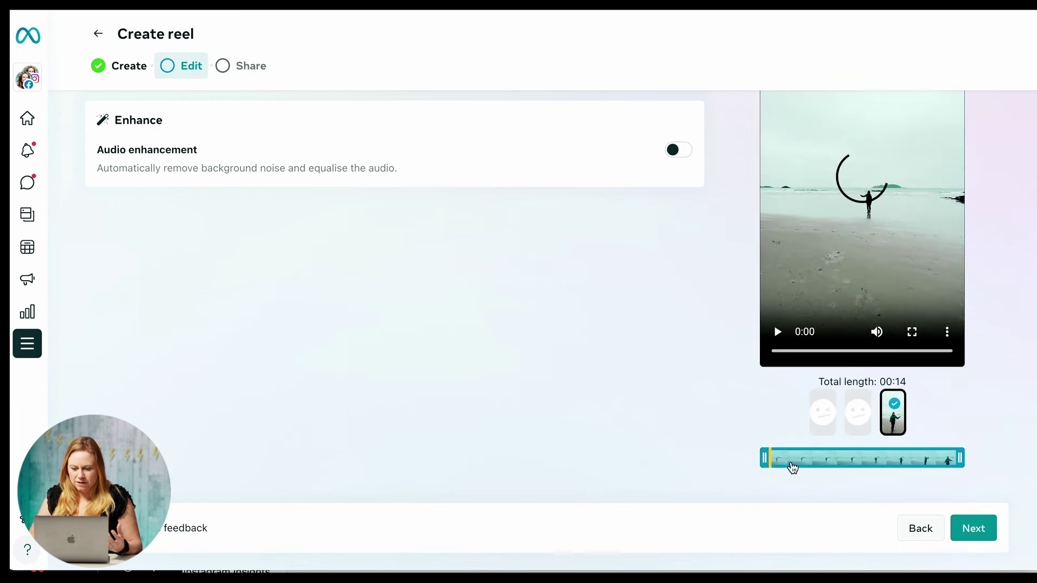
{"action": "left_click_drag", "start_coordinate": [762, 456], "coordinate": [902, 458]}
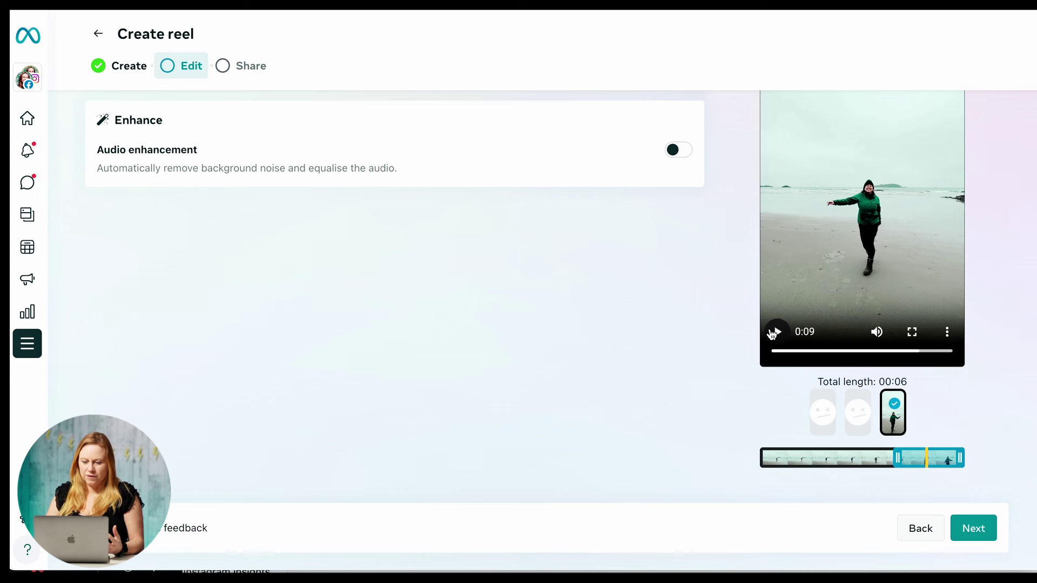
{"action": "scroll", "coordinate": [623, 309], "scroll_direction": "up", "scroll_amount": 3}
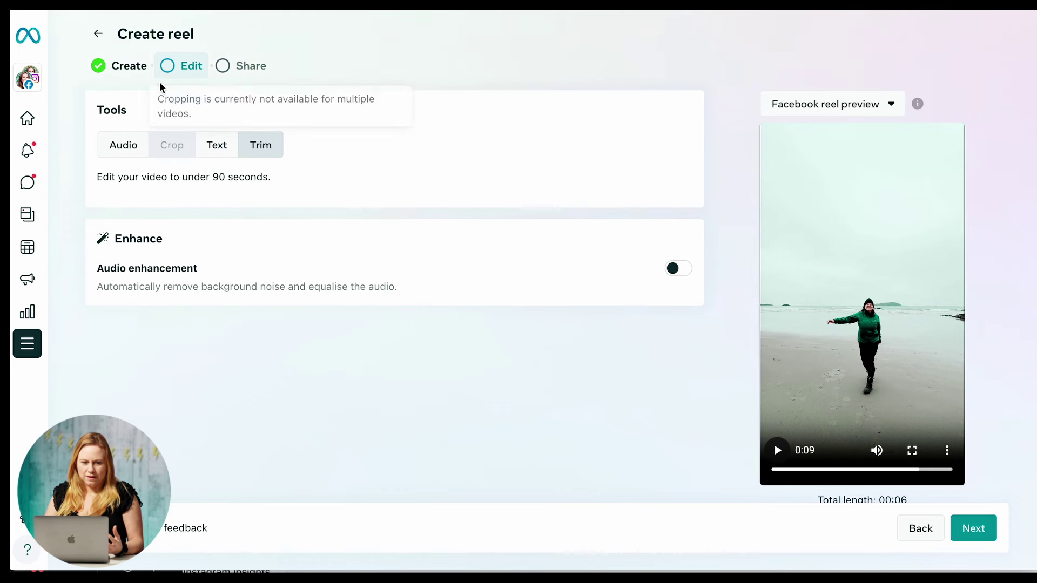
{"action": "left_click", "coordinate": [123, 76]}
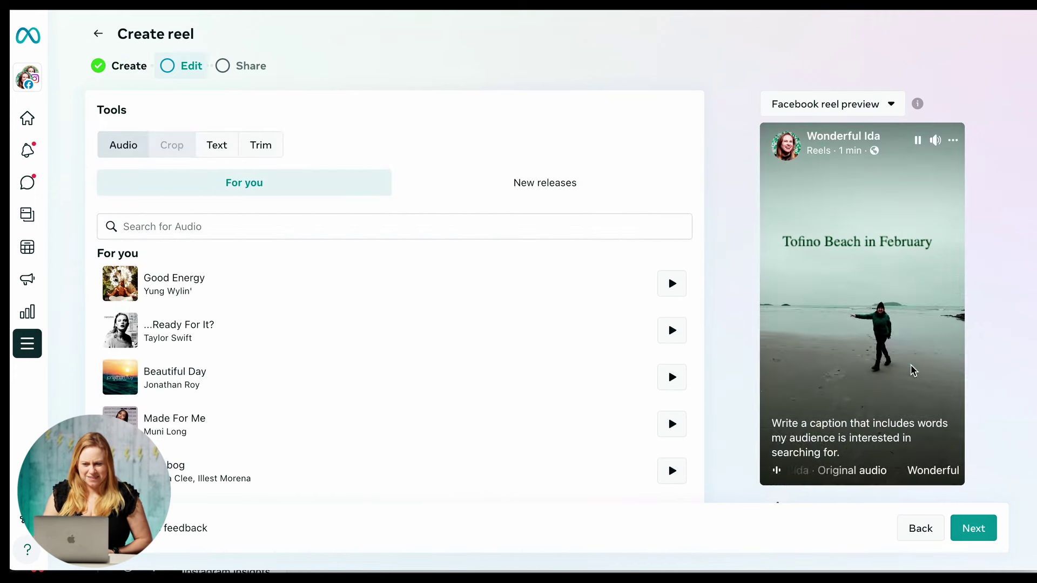
Step: Return to the Create step and delete IMG_7961.MP4 from the Media list
{"action": "mouse_move", "coordinate": [171, 146]}
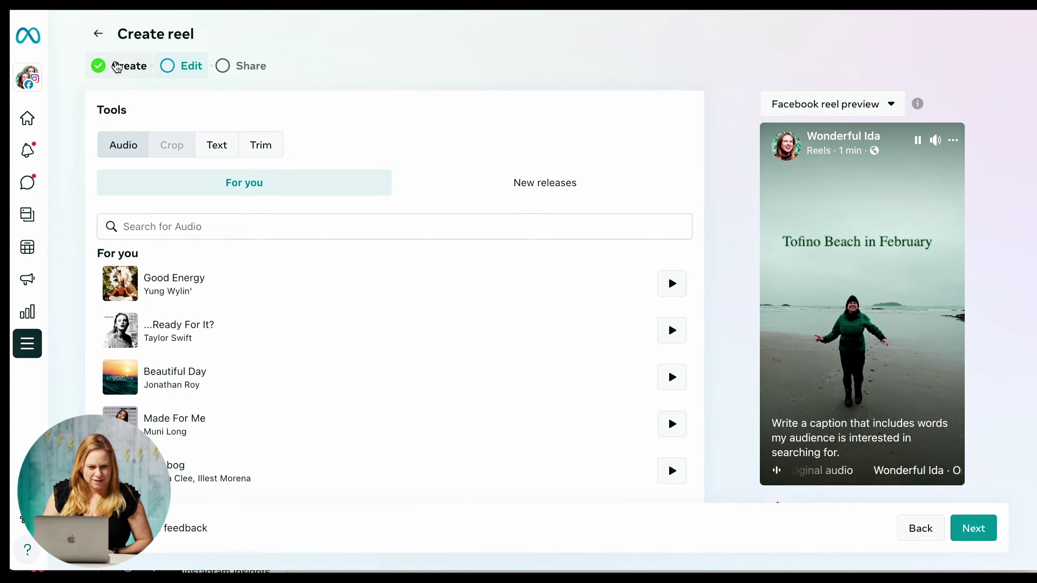
{"action": "left_click", "coordinate": [121, 66]}
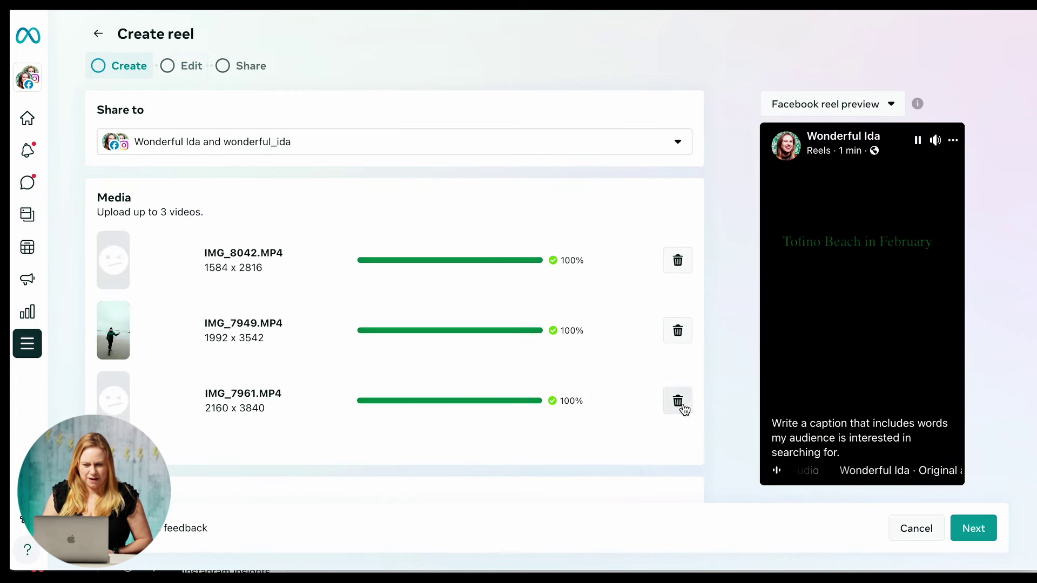
{"action": "left_click", "coordinate": [682, 406]}
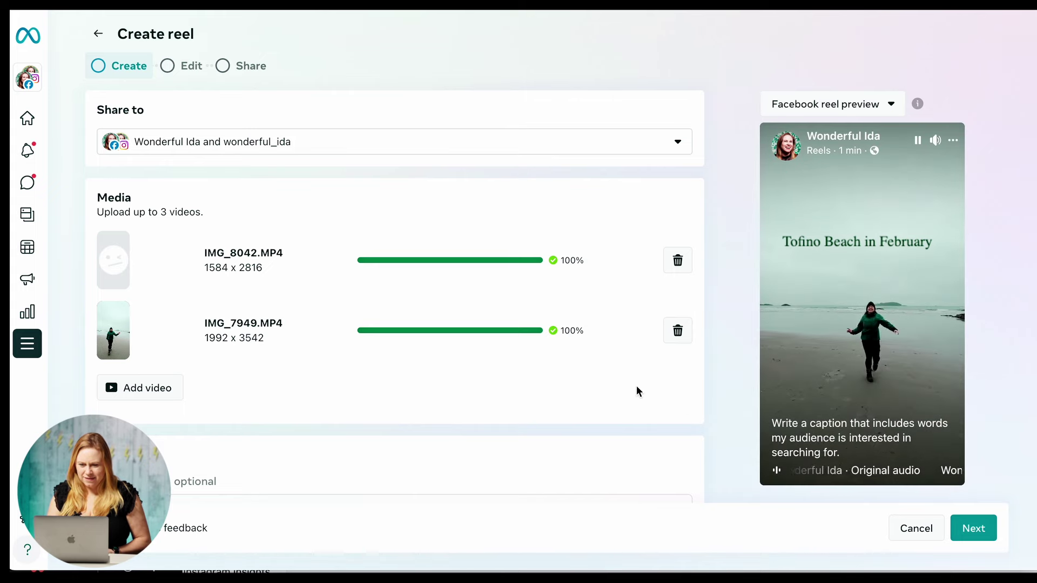
{"action": "scroll", "coordinate": [638, 383], "scroll_direction": "down", "scroll_amount": 4}
{"action": "scroll", "coordinate": [639, 384], "scroll_direction": "up", "scroll_amount": 2}
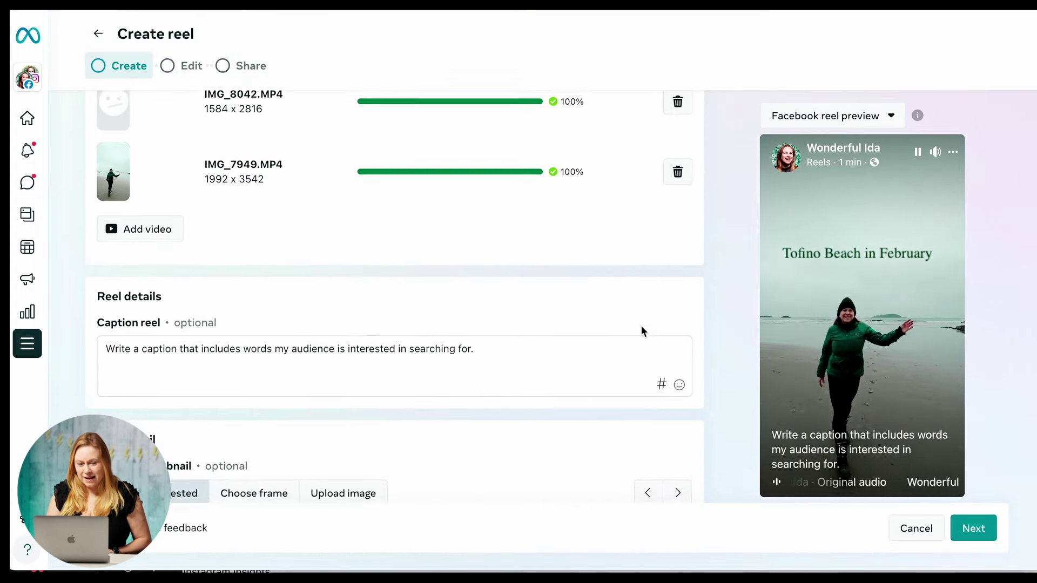
{"action": "scroll", "coordinate": [641, 330], "scroll_direction": "up", "scroll_amount": 3}
Step: Move to the Share step and select Save as draft under Scheduling options
{"action": "left_click", "coordinate": [227, 72]}
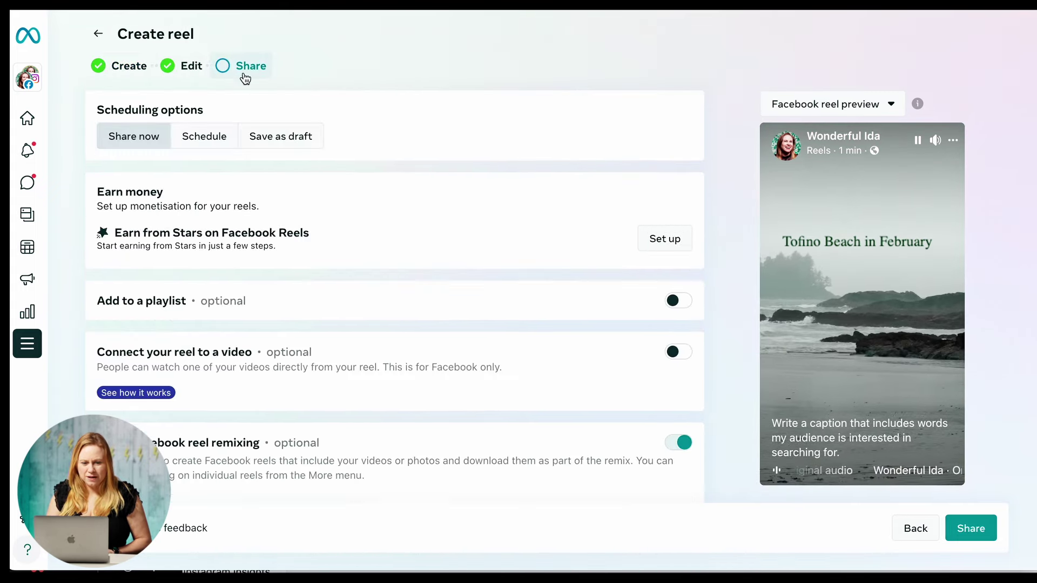
{"action": "scroll", "coordinate": [471, 231], "scroll_direction": "down", "scroll_amount": 1}
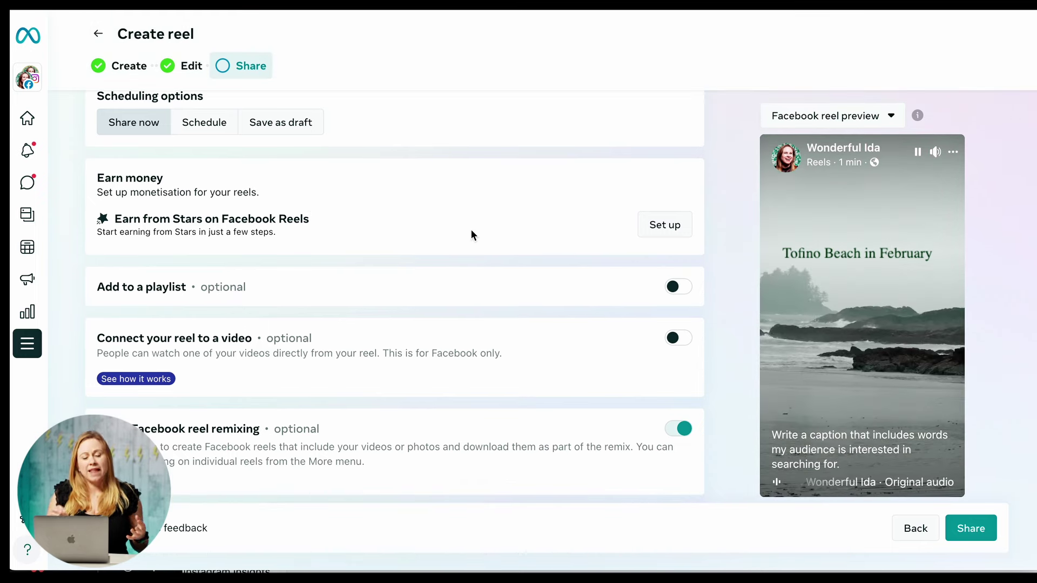
{"action": "left_click", "coordinate": [281, 123]}
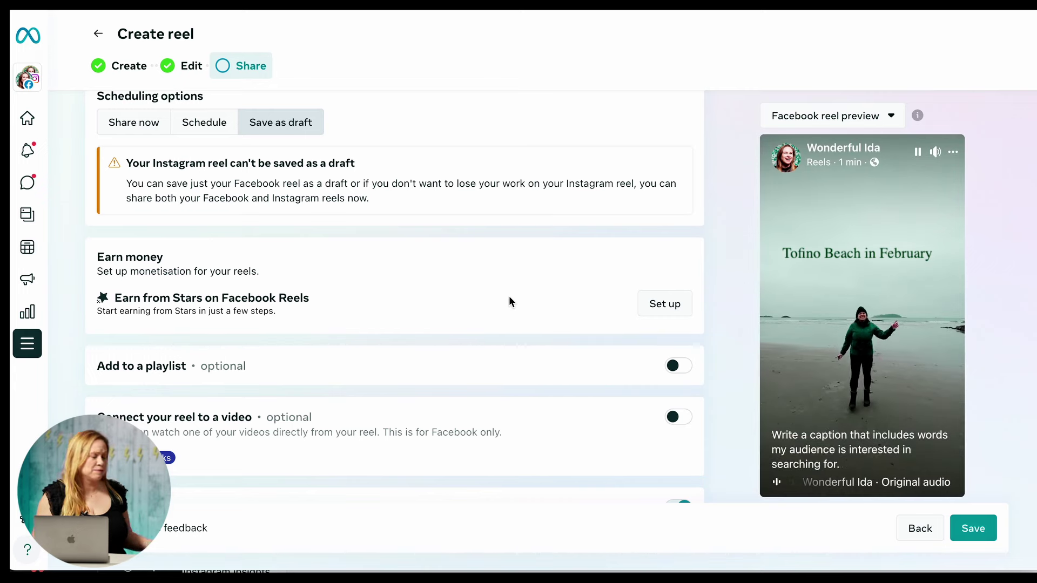
Step: Switch to Schedule with date 8 March 2024, keeping Facebook reel remixing on
{"action": "left_click", "coordinate": [194, 125]}
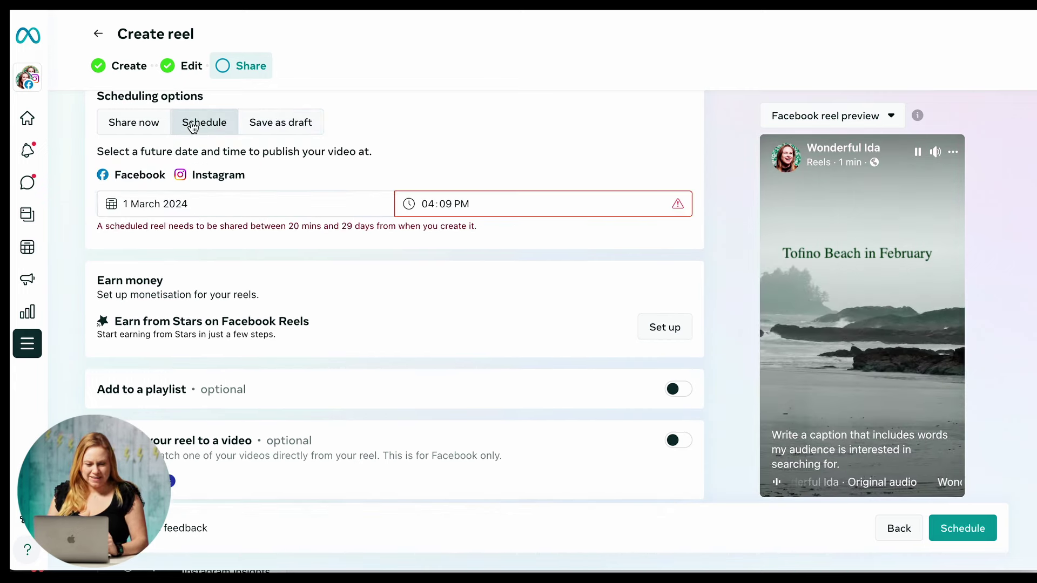
{"action": "left_click", "coordinate": [228, 205]}
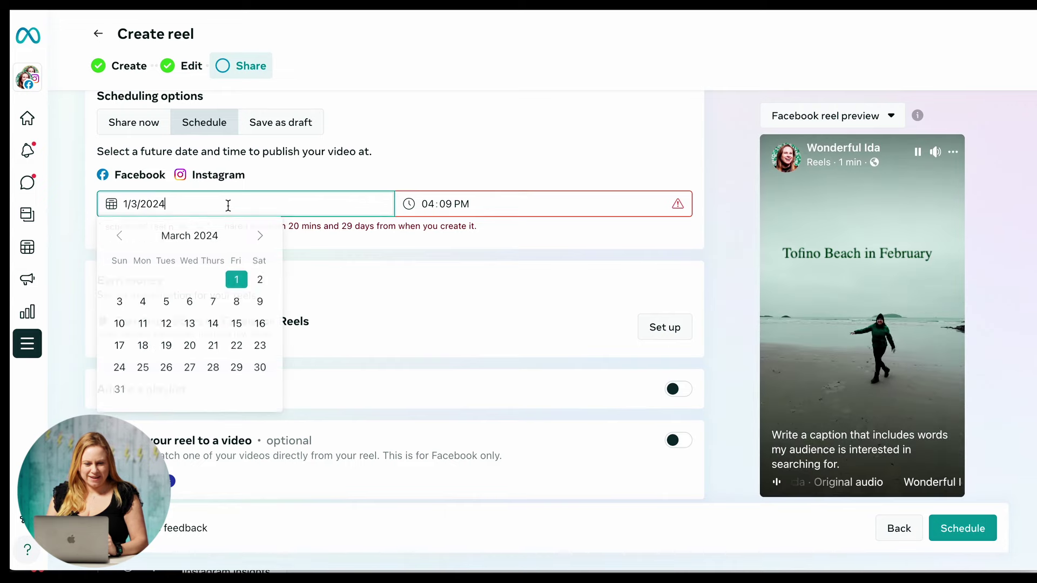
{"action": "left_click", "coordinate": [239, 300]}
{"action": "scroll", "coordinate": [492, 291], "scroll_direction": "down", "scroll_amount": 6}
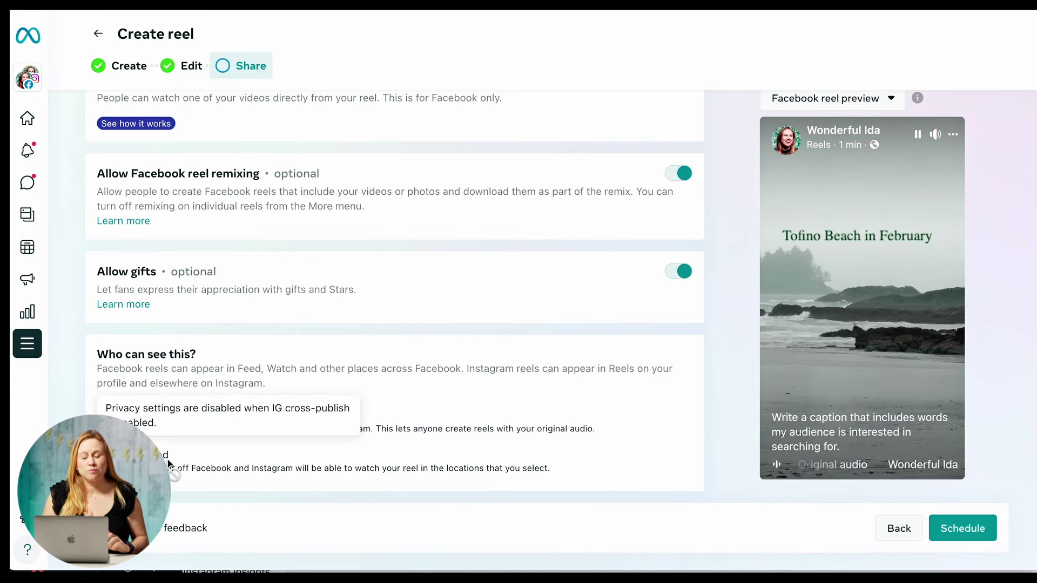
{"action": "scroll", "coordinate": [458, 340], "scroll_direction": "up", "scroll_amount": 4}
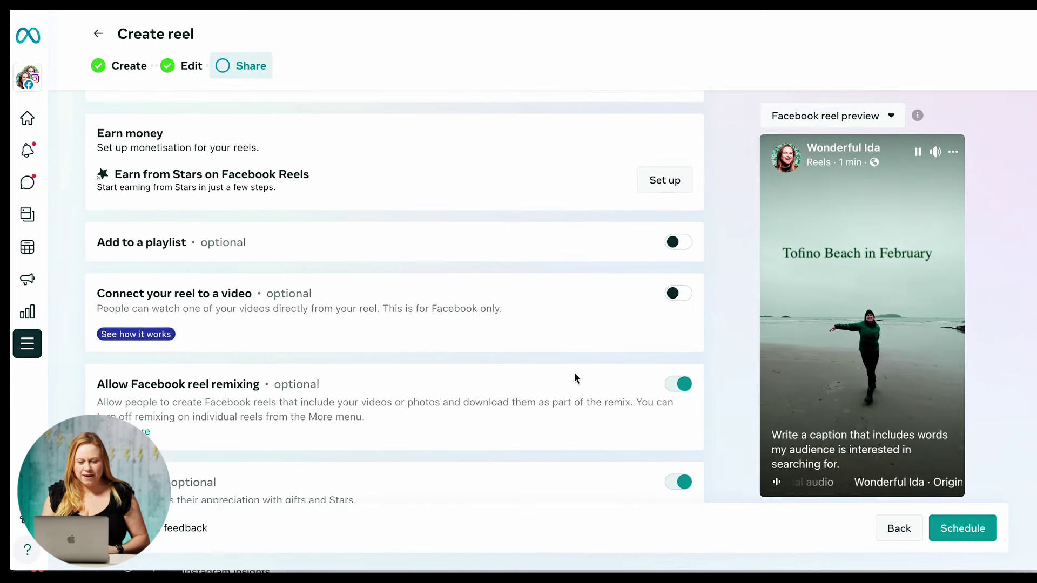
{"action": "left_click", "coordinate": [678, 385]}
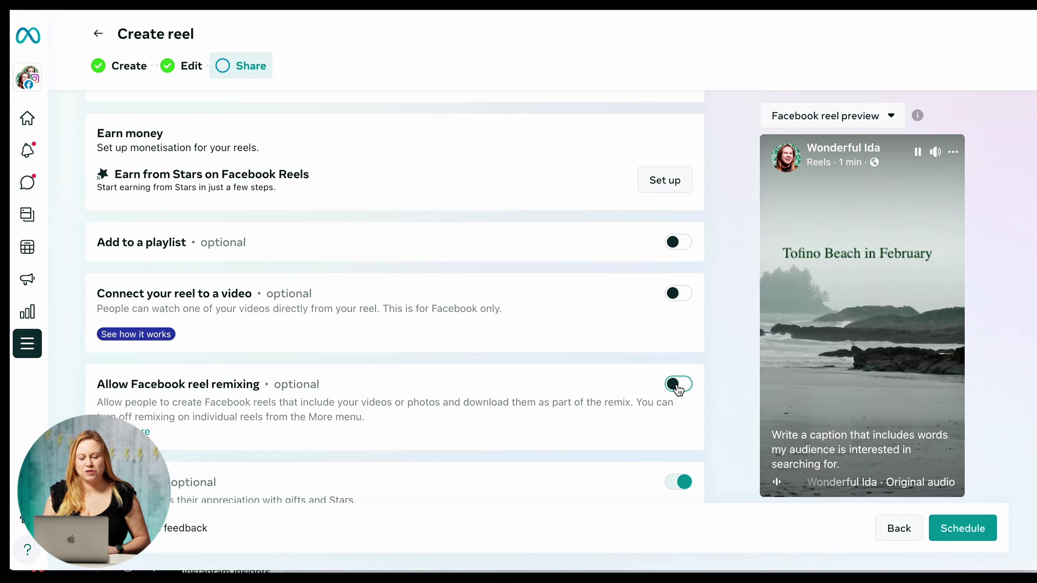
{"action": "left_click", "coordinate": [679, 387]}
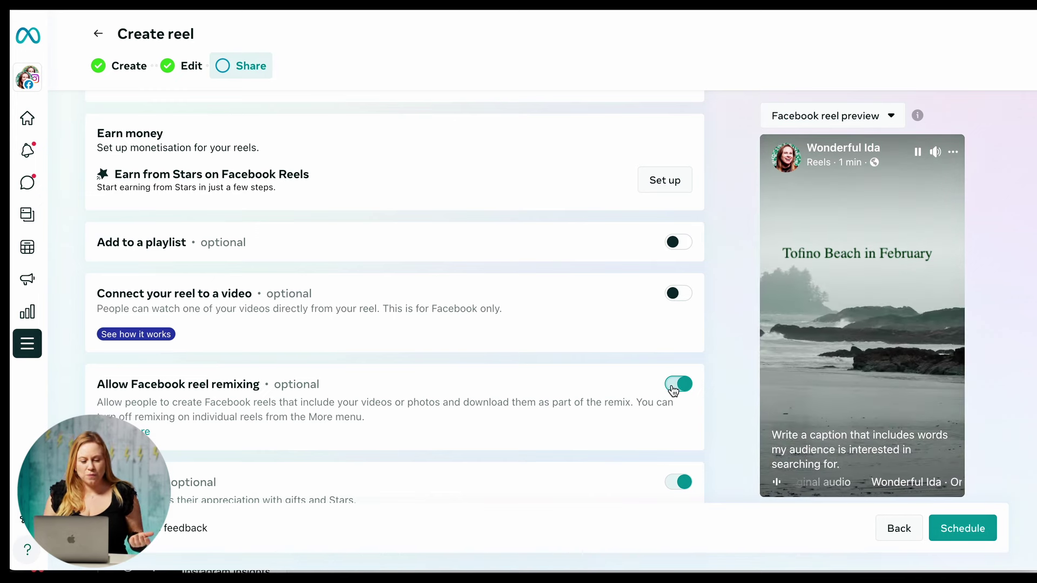
Step: Switch off Allow Facebook reel remixing, keeping the 8 March 2024, 04:09 PM schedule
{"action": "left_click", "coordinate": [673, 387]}
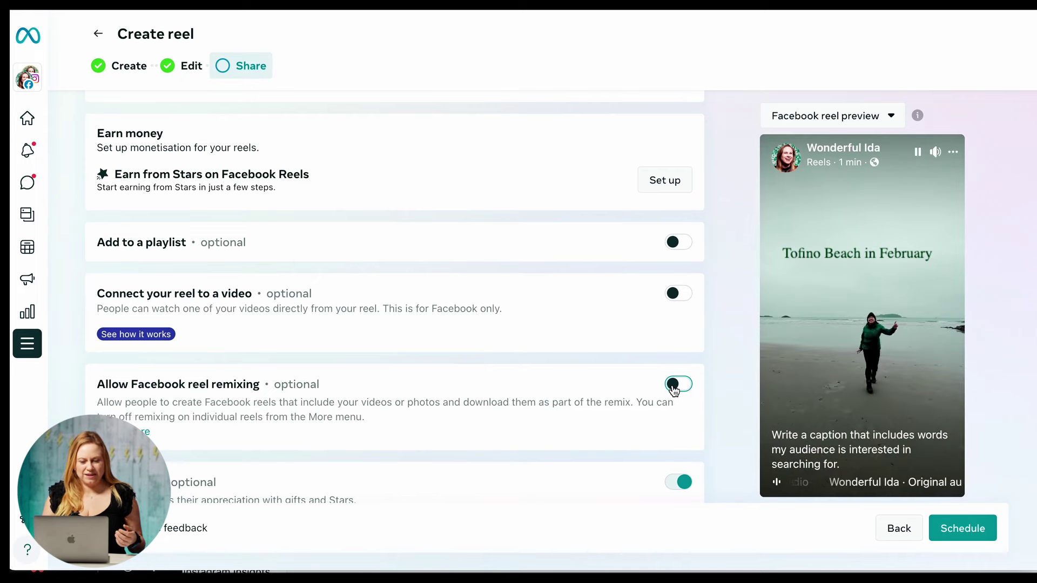
{"action": "scroll", "coordinate": [718, 348], "scroll_direction": "down", "scroll_amount": 4}
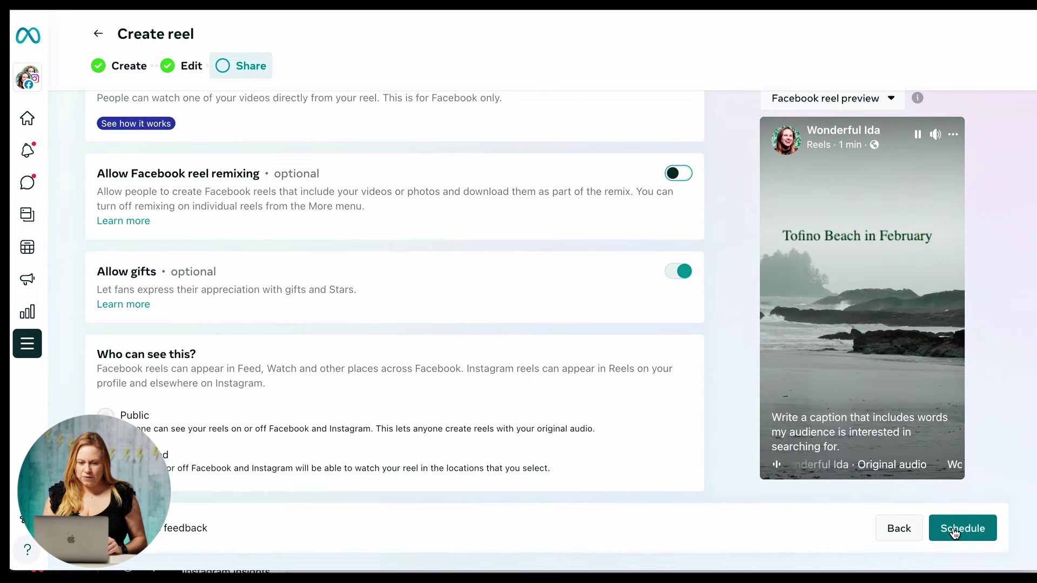
{"action": "scroll", "coordinate": [436, 332], "scroll_direction": "up", "scroll_amount": 7}
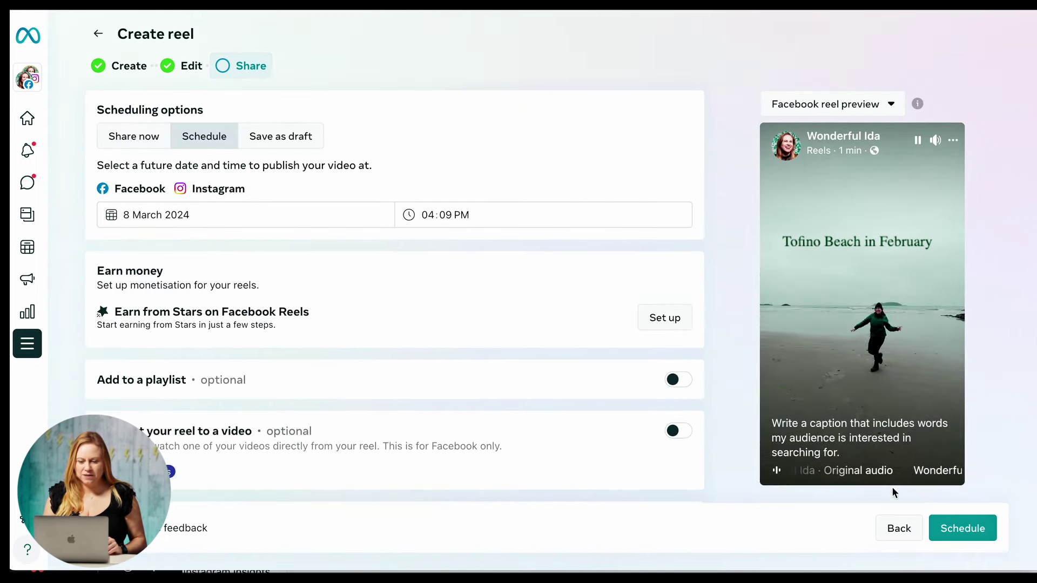